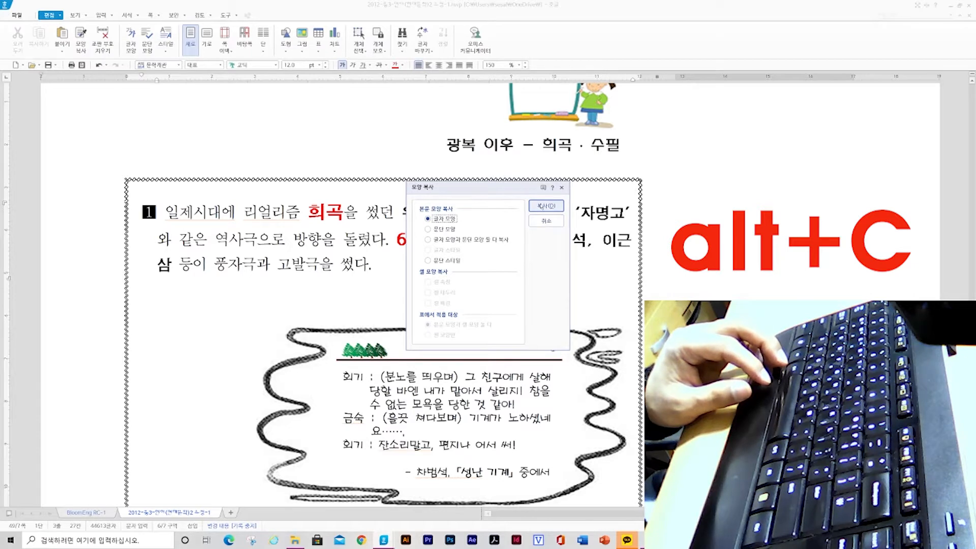
Copy the character shape with Format Copy and apply it to the selected word 유치진
{"action": "left_click", "coordinate": [542, 206]}
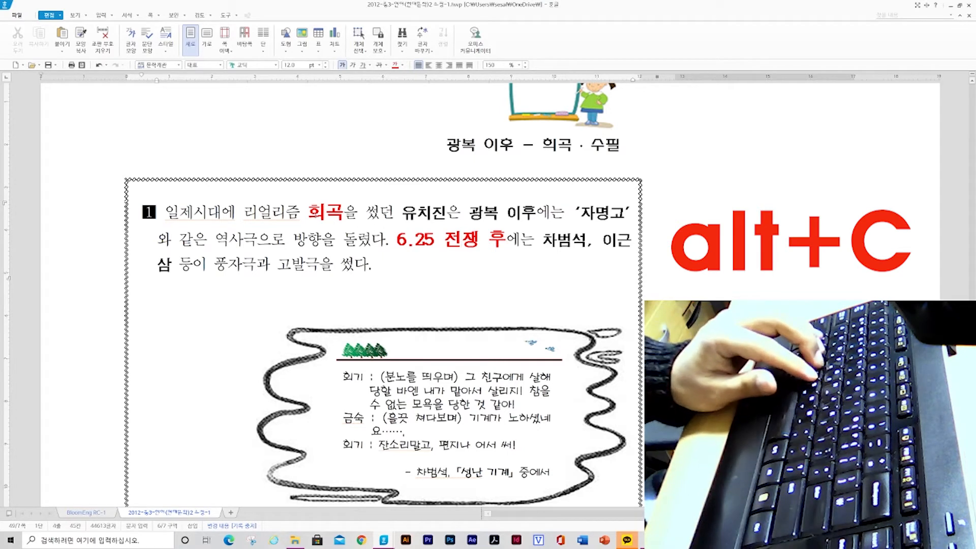
{"action": "left_click_drag", "start_coordinate": [309, 214], "coordinate": [344, 213]}
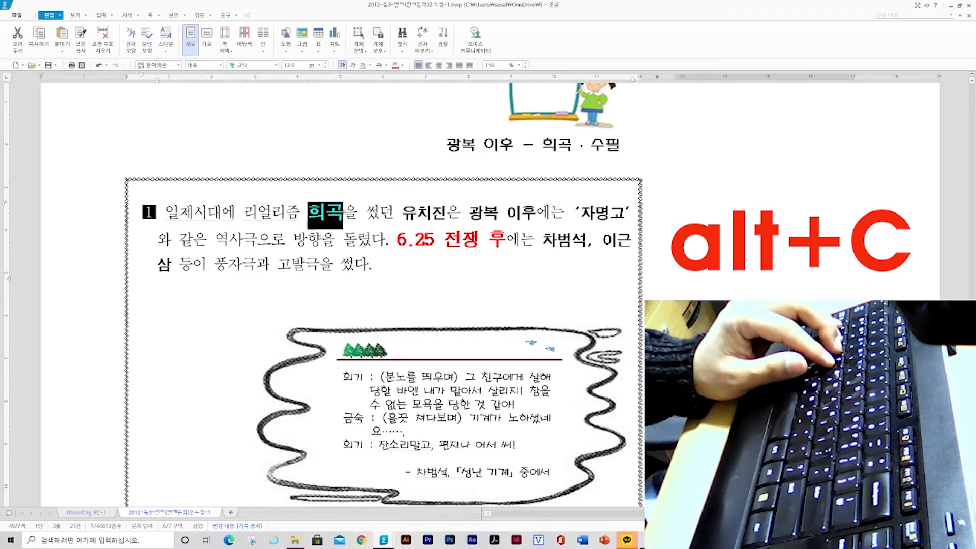
{"action": "left_click", "coordinate": [344, 212]}
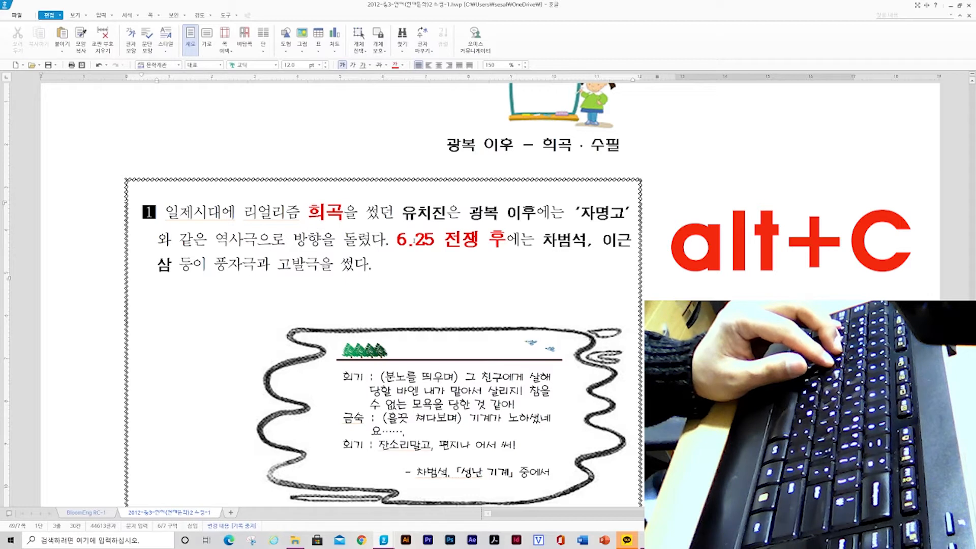
{"action": "left_click", "coordinate": [398, 239]}
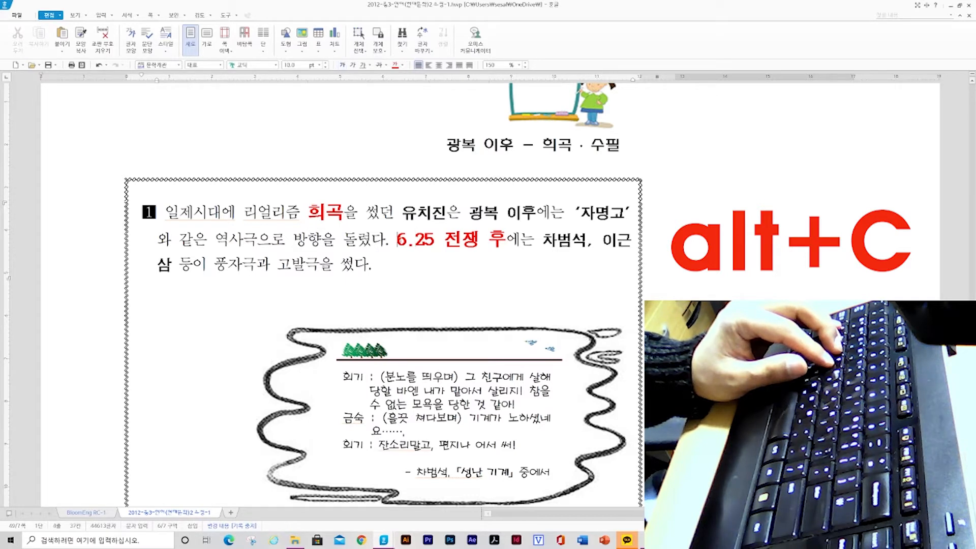
{"action": "left_click_drag", "start_coordinate": [402, 212], "coordinate": [445, 213]}
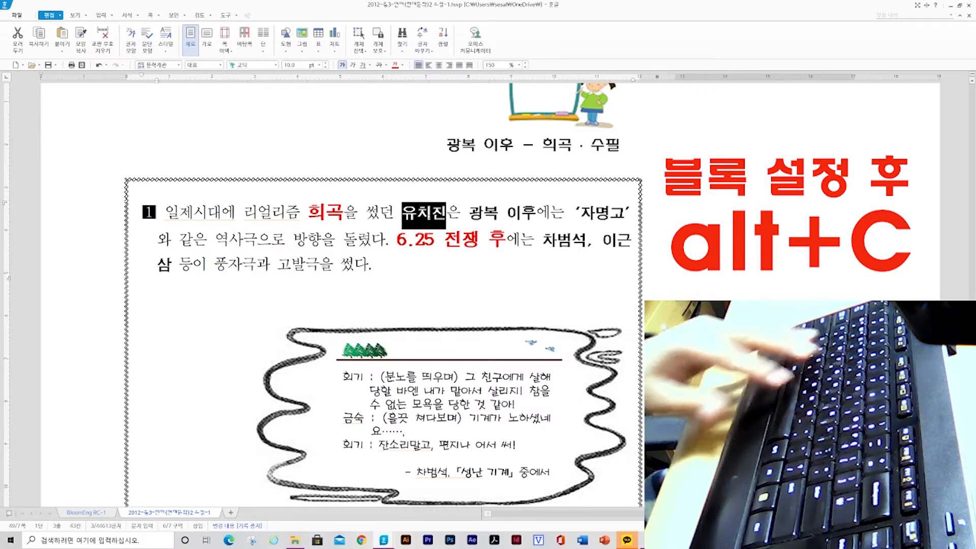
{"action": "key", "text": "alt+c"}
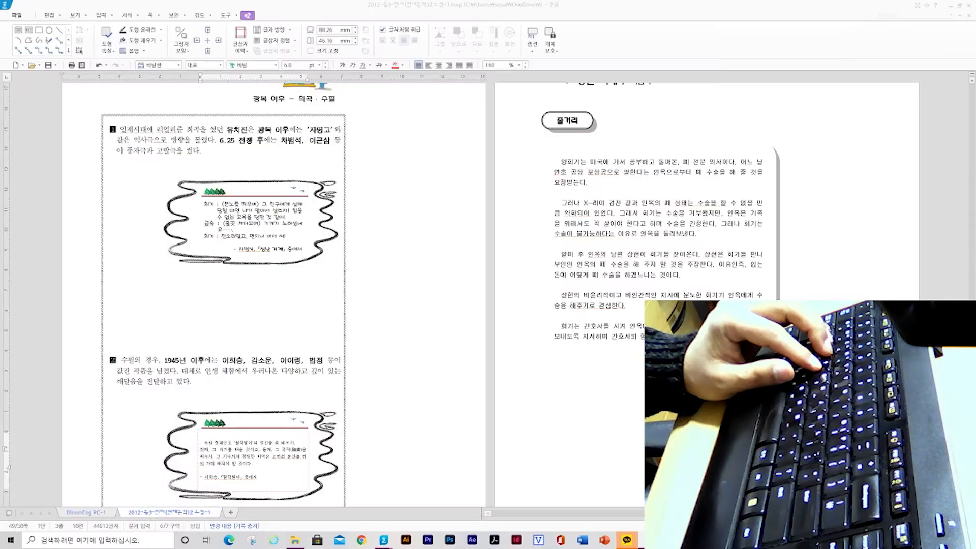
{"action": "left_click", "coordinate": [563, 202]}
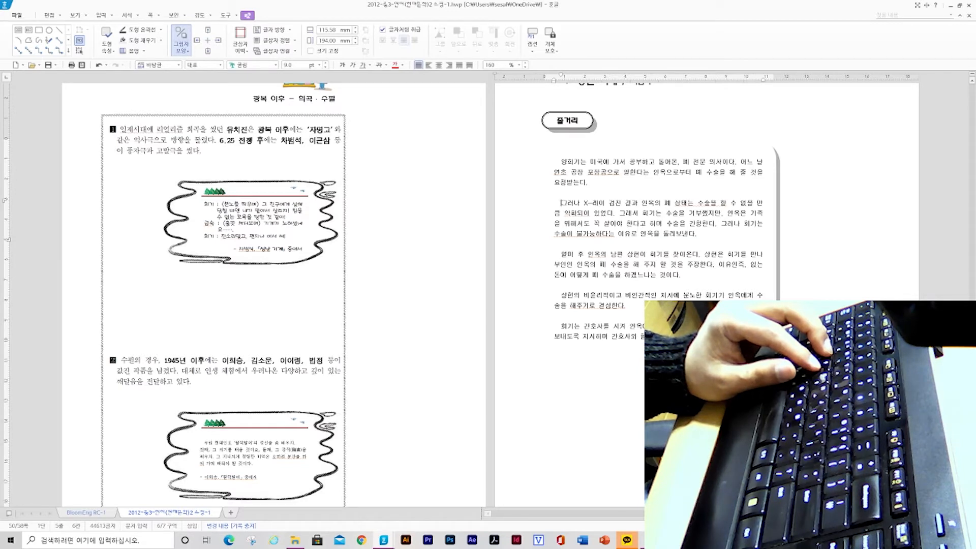
{"action": "left_click", "coordinate": [564, 163]}
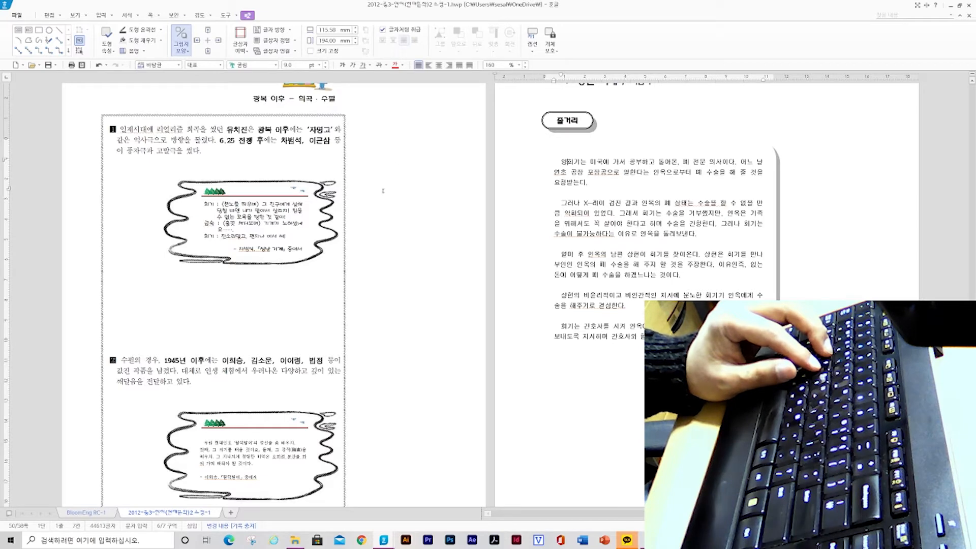
{"action": "left_click", "coordinate": [233, 131]}
{"action": "key", "text": "ctrl+g"}
{"action": "key", "text": "w"}
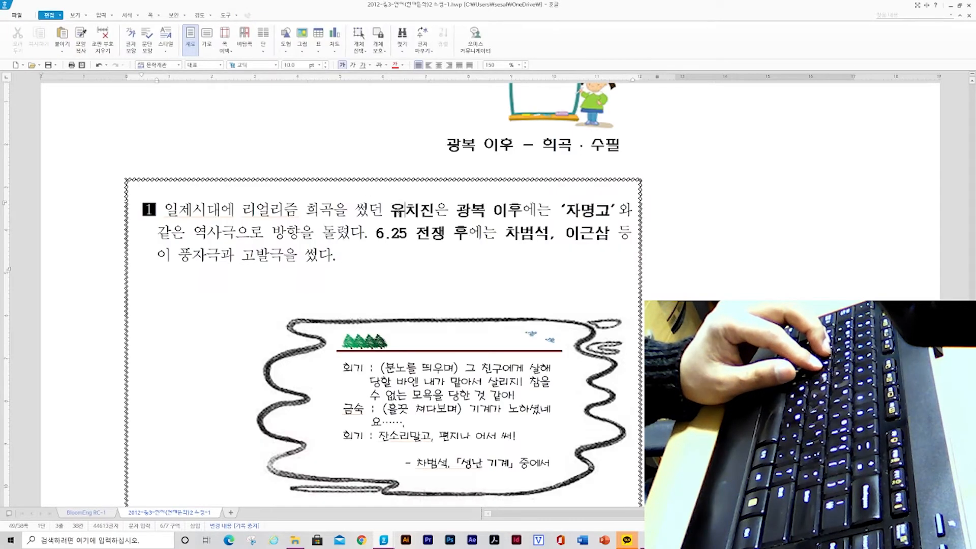
{"action": "left_click", "coordinate": [369, 211]}
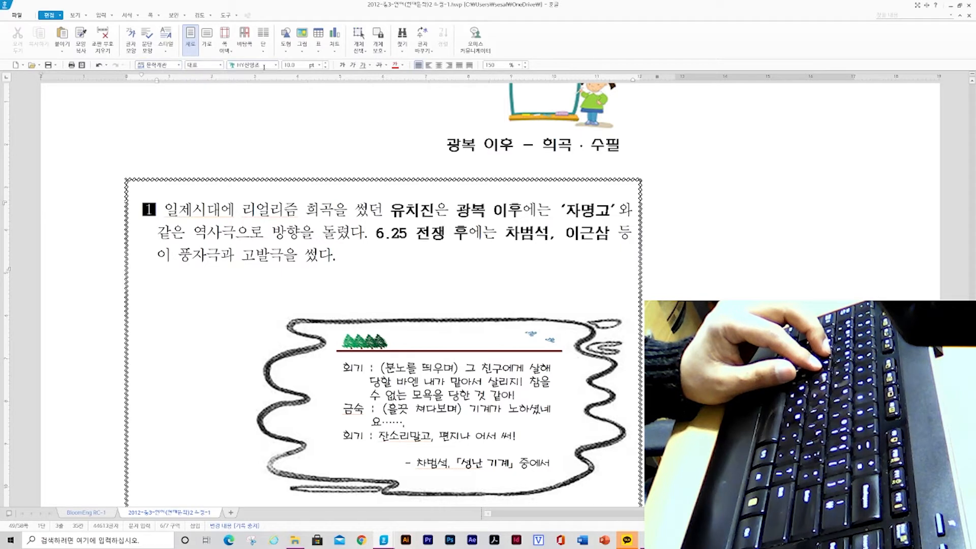
{"action": "left_click", "coordinate": [420, 210]}
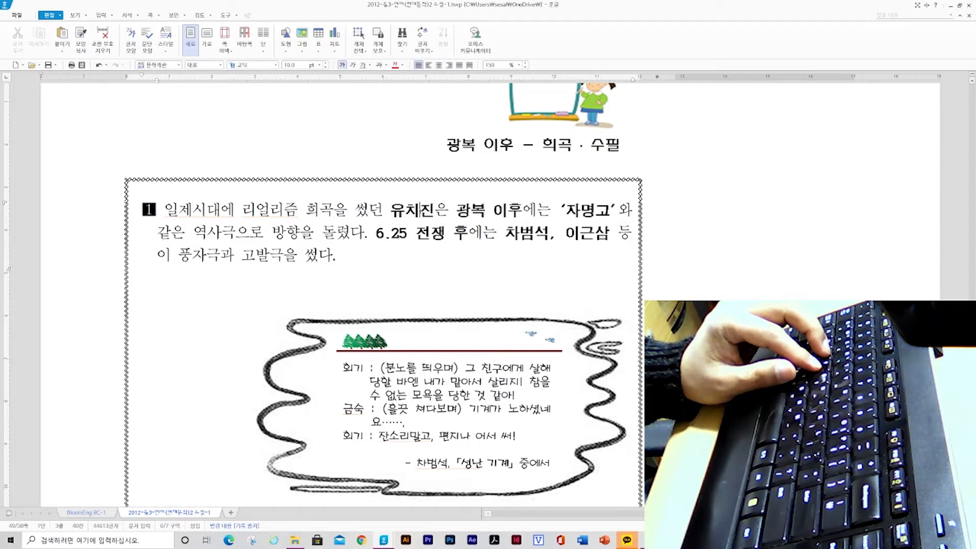
{"action": "left_click", "coordinate": [471, 209]}
{"action": "left_click_drag", "start_coordinate": [390, 210], "coordinate": [434, 210]}
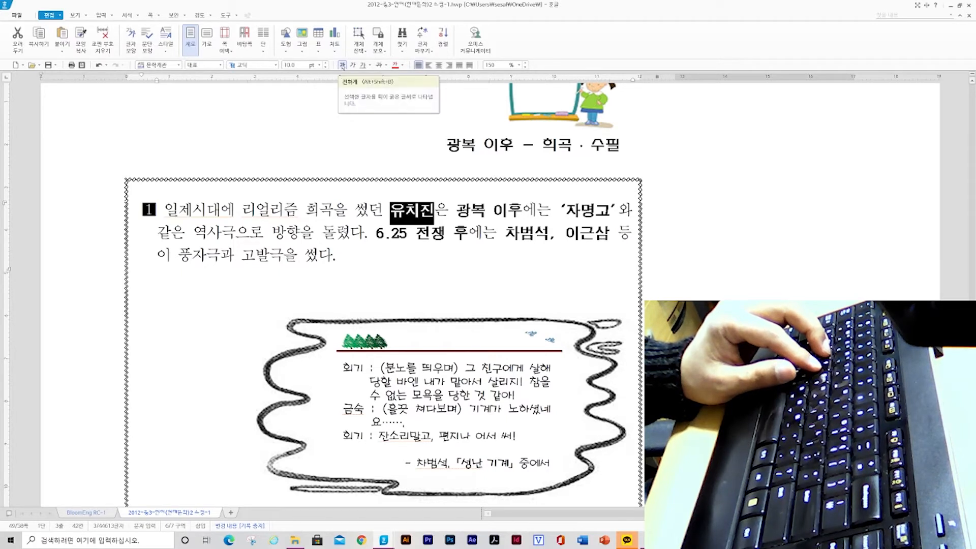
{"action": "left_click", "coordinate": [471, 210]}
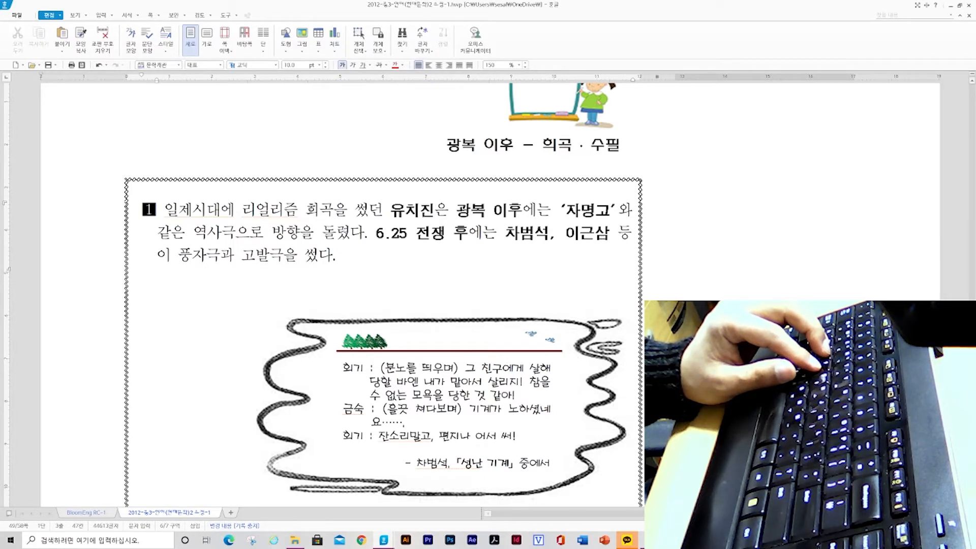
{"action": "left_click_drag", "start_coordinate": [306, 209], "coordinate": [333, 210]}
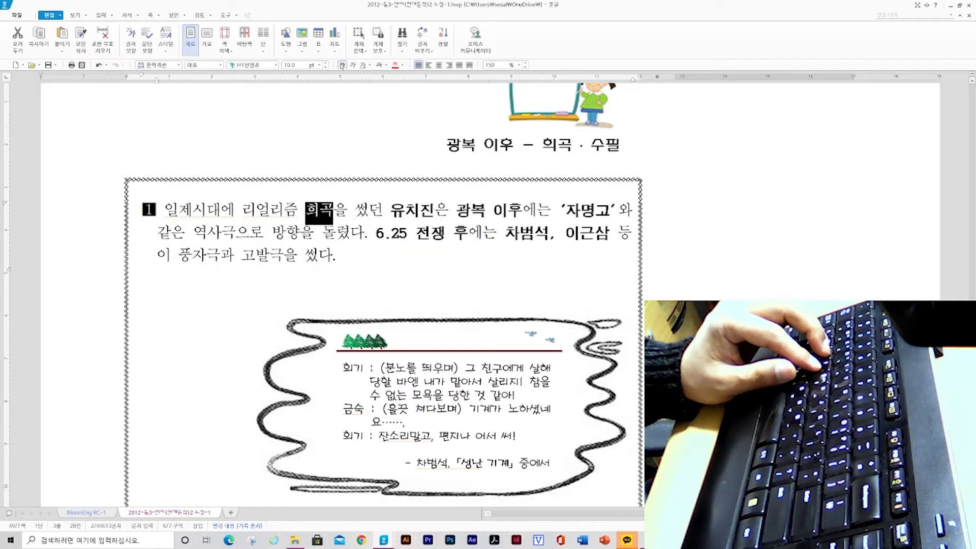
{"action": "left_click", "coordinate": [322, 216]}
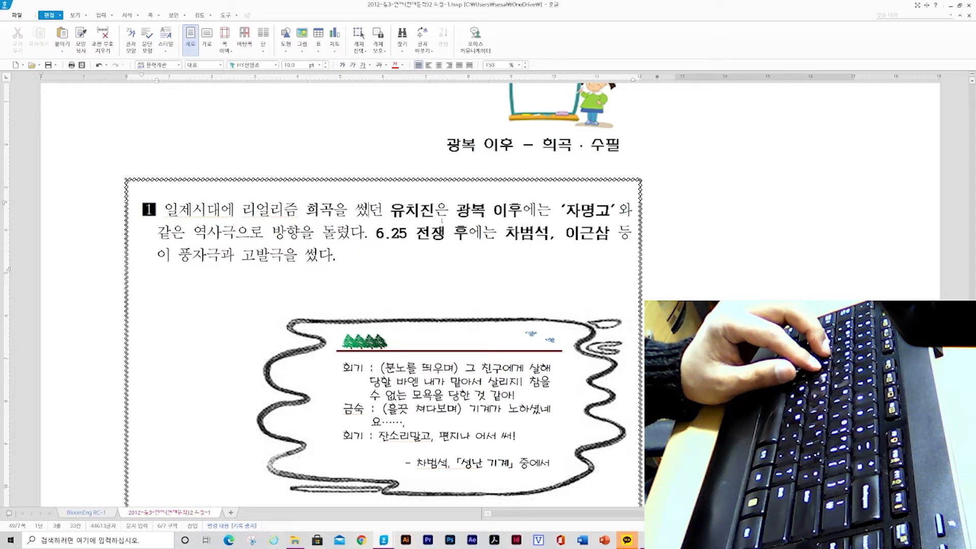
Color the text 6.25 전쟁 후 red and enlarge it to 12 pt
{"action": "left_click", "coordinate": [407, 233]}
{"action": "left_click_drag", "start_coordinate": [374, 233], "coordinate": [465, 234]}
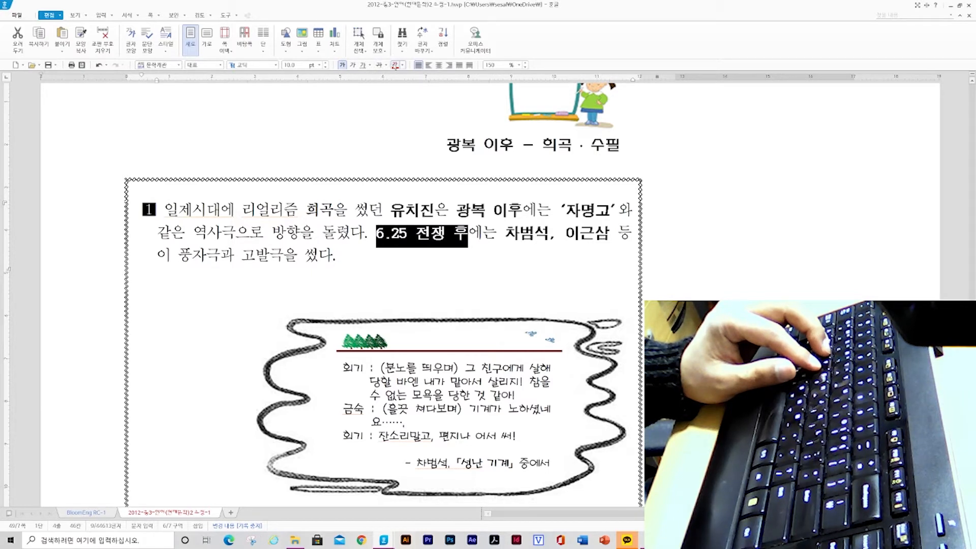
{"action": "left_click", "coordinate": [395, 65]}
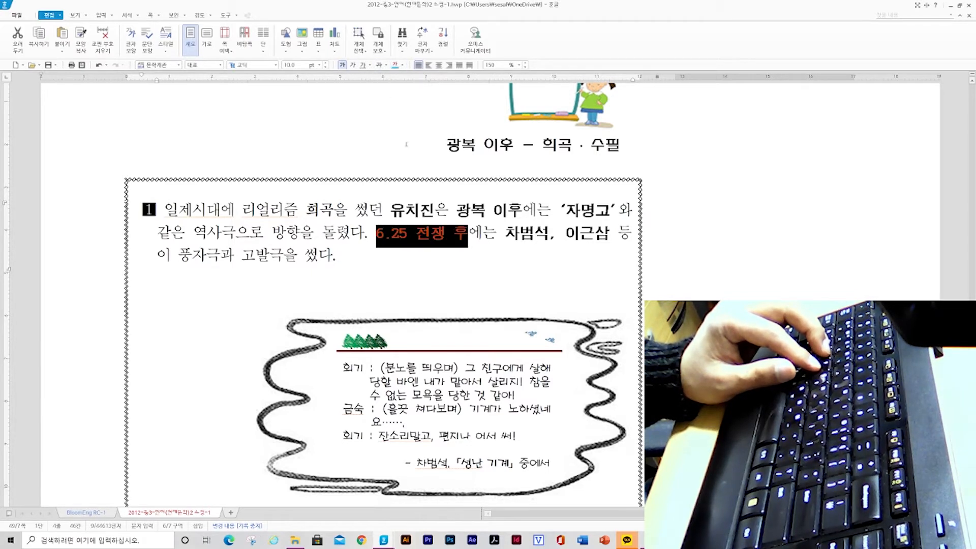
{"action": "left_click", "coordinate": [402, 64]}
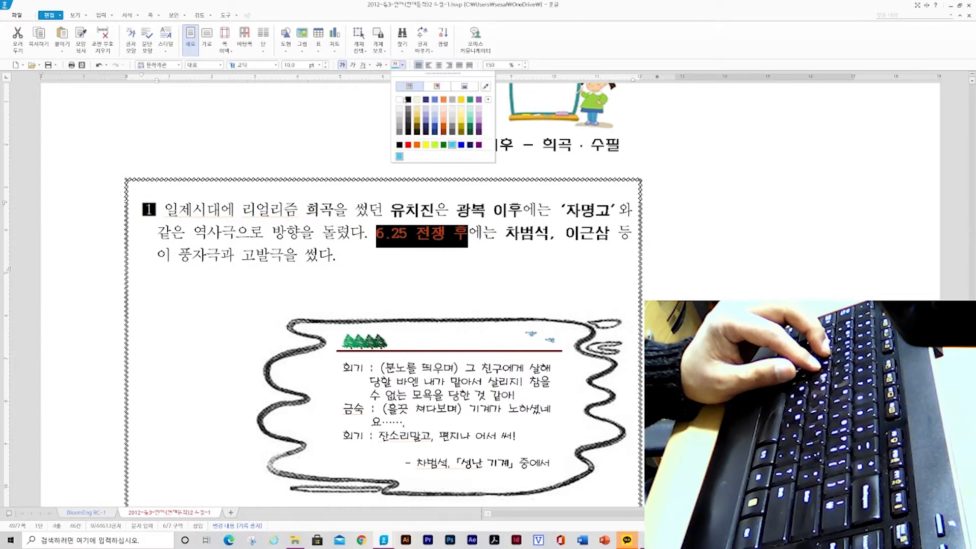
{"action": "left_click", "coordinate": [407, 140]}
{"action": "left_click", "coordinate": [325, 63]}
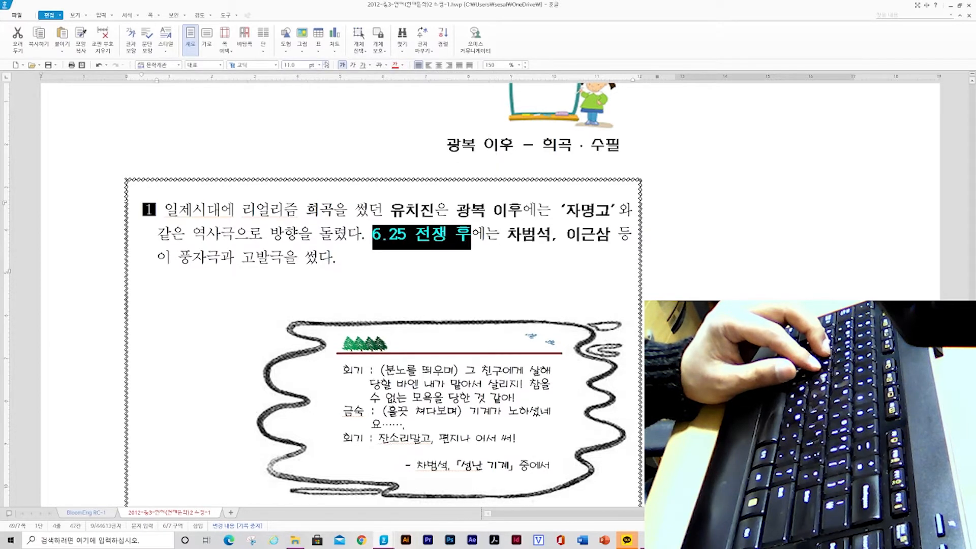
{"action": "left_click", "coordinate": [326, 63]}
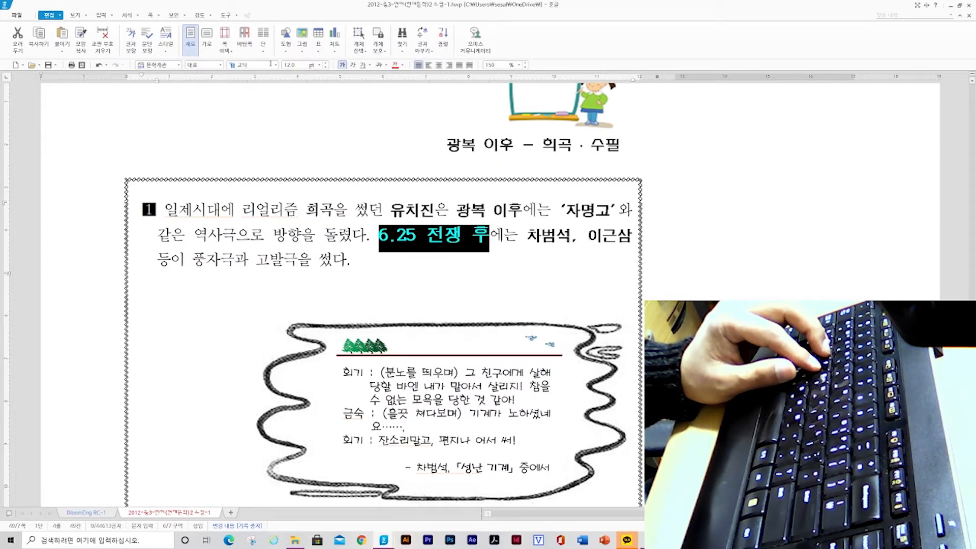
{"action": "left_click", "coordinate": [443, 234]}
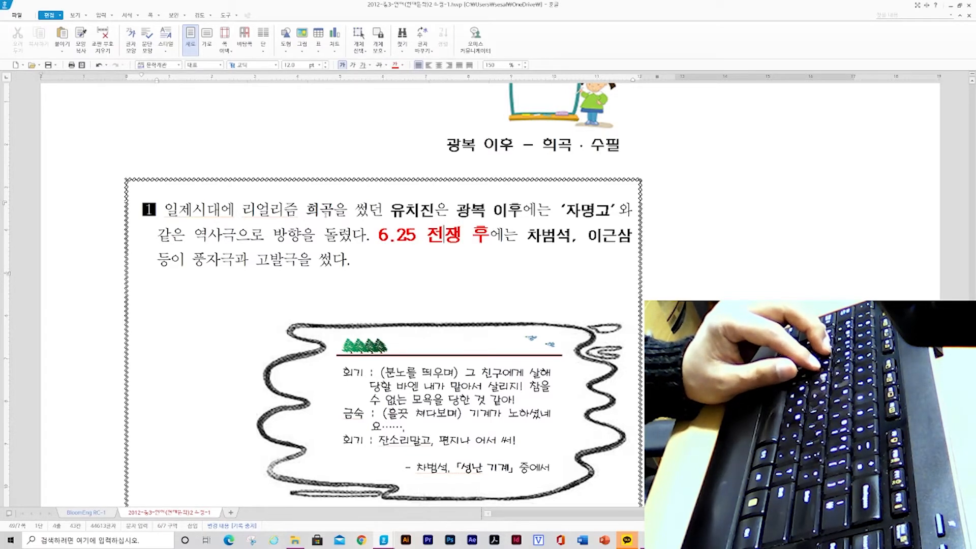
{"action": "double_click", "coordinate": [325, 212]}
{"action": "key", "text": "F9"}
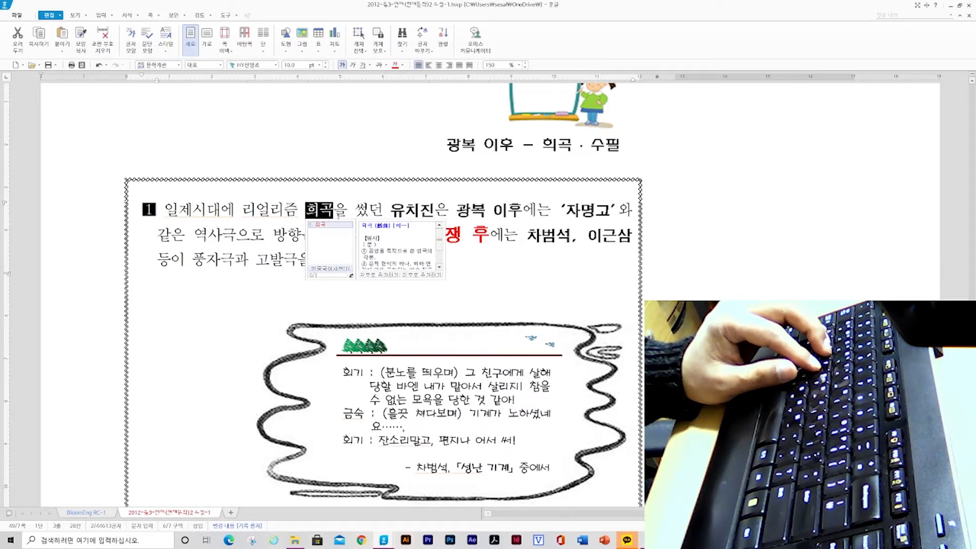
{"action": "key", "text": "Escape"}
{"action": "key", "text": "Escape"}
Select the word 희곡 and enlarge it to 12 pt
{"action": "double_click", "coordinate": [326, 210]}
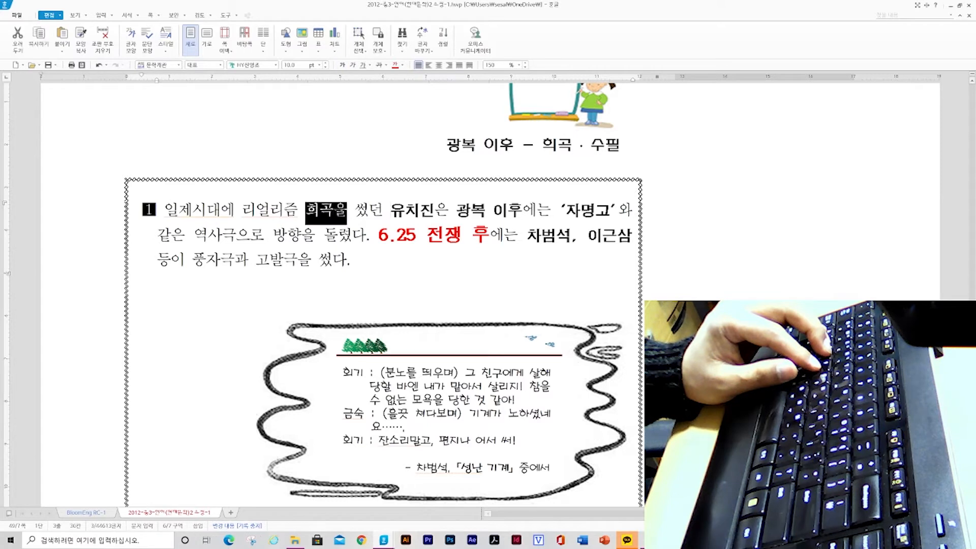
{"action": "key", "text": "shift+Left"}
{"action": "key", "text": "F9"}
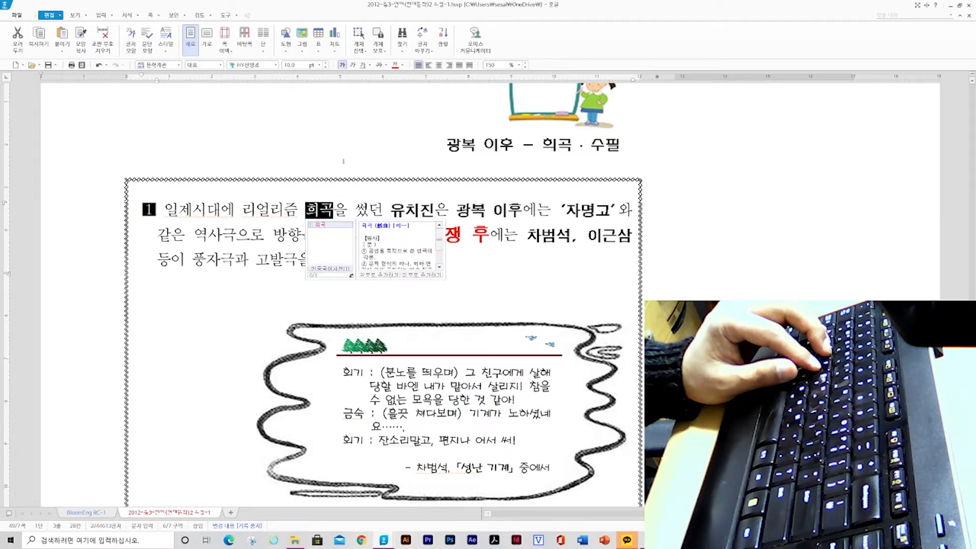
{"action": "left_click", "coordinate": [326, 63]}
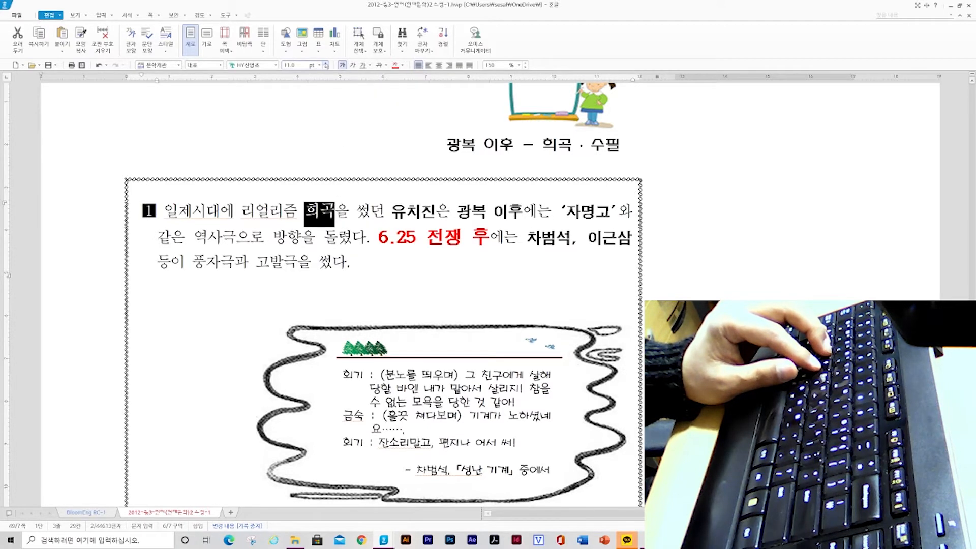
{"action": "left_click", "coordinate": [325, 63]}
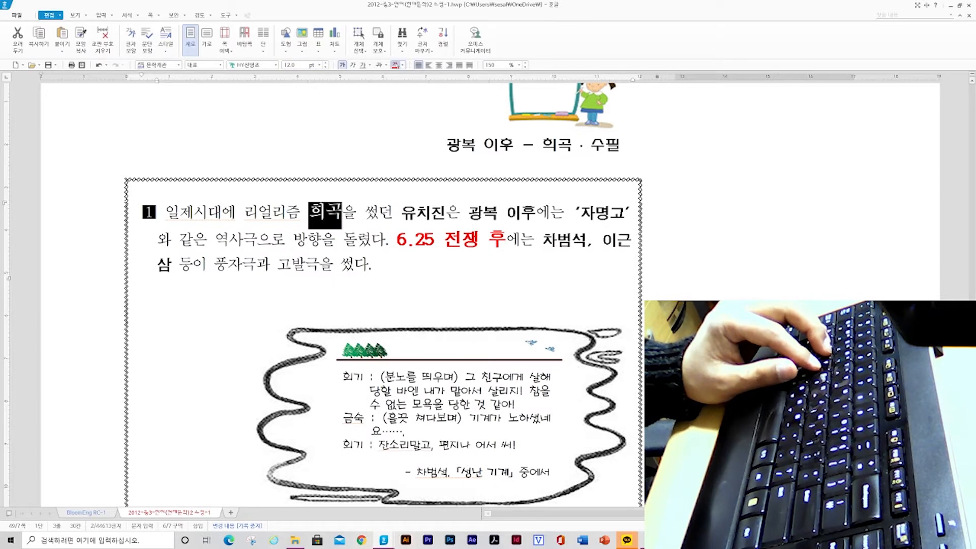
Apply the red font color to the word 희곡
{"action": "left_click", "coordinate": [395, 64]}
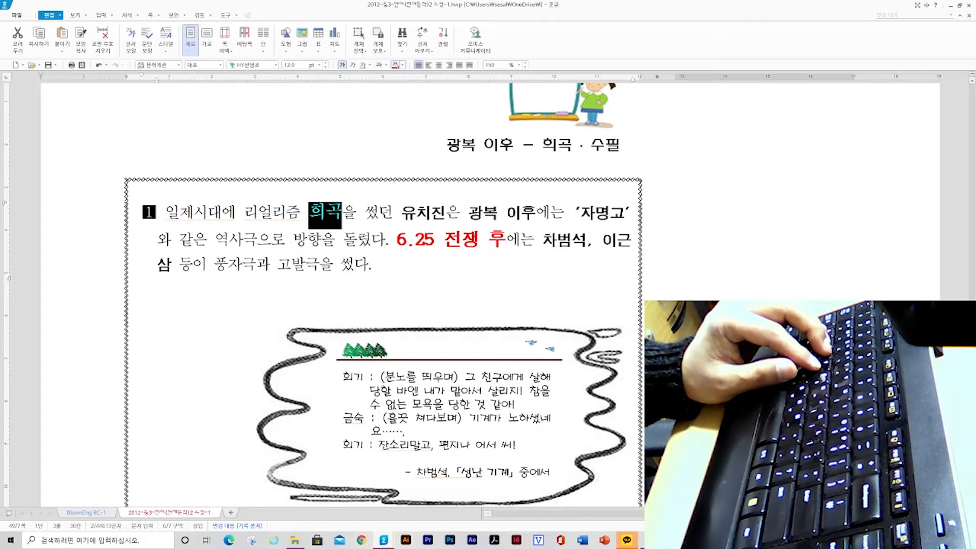
{"action": "left_click", "coordinate": [274, 65]}
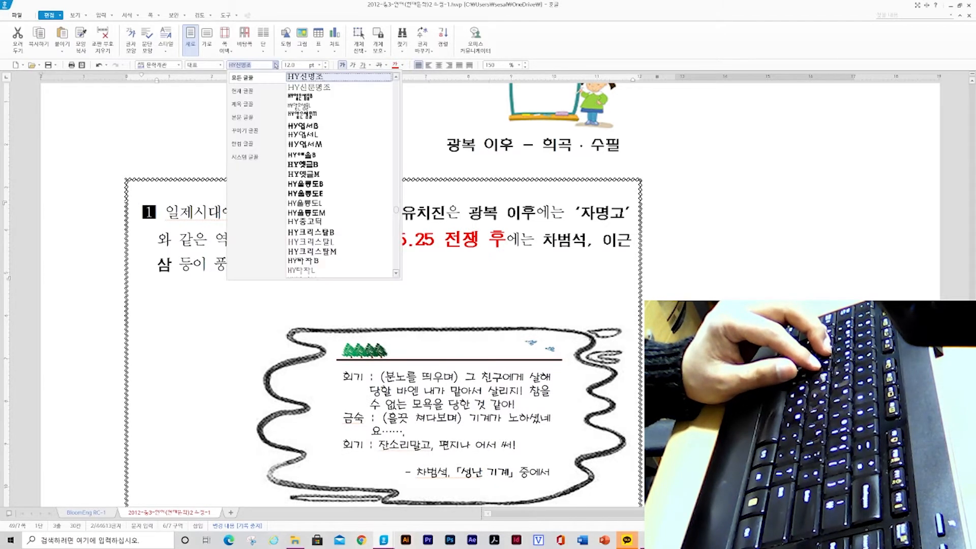
{"action": "left_click", "coordinate": [451, 197]}
{"action": "left_click", "coordinate": [432, 237]}
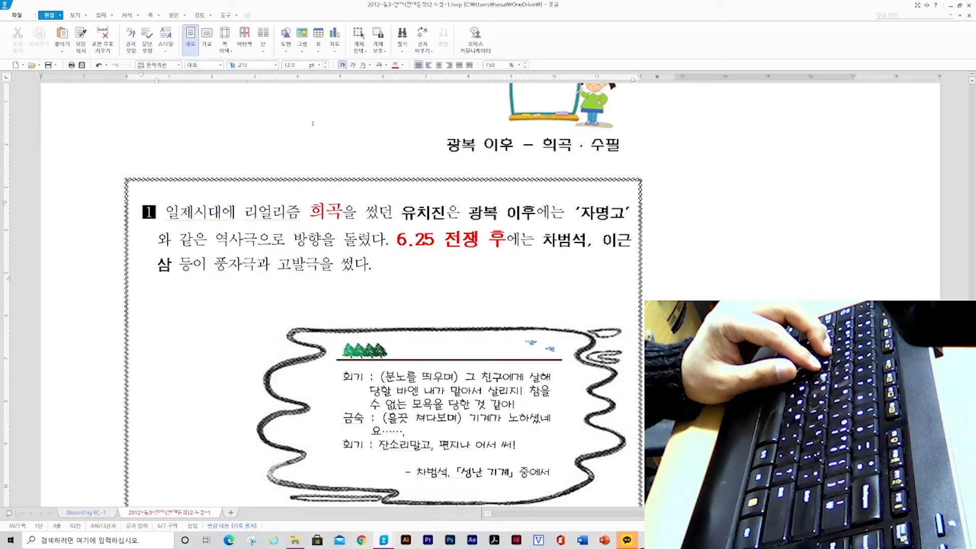
Change the font of the word 희곡 to 고딕
{"action": "left_click_drag", "start_coordinate": [308, 211], "coordinate": [343, 211]}
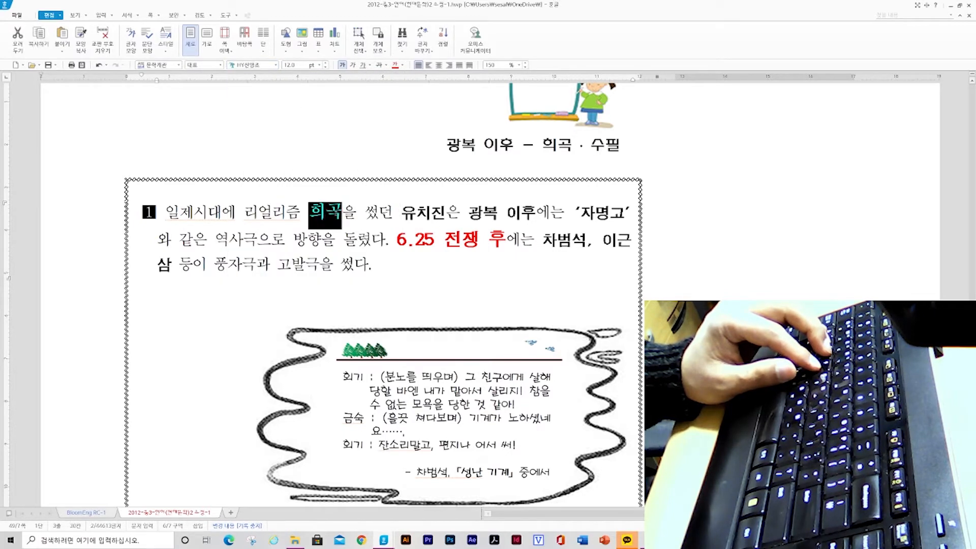
{"action": "left_click", "coordinate": [275, 65]}
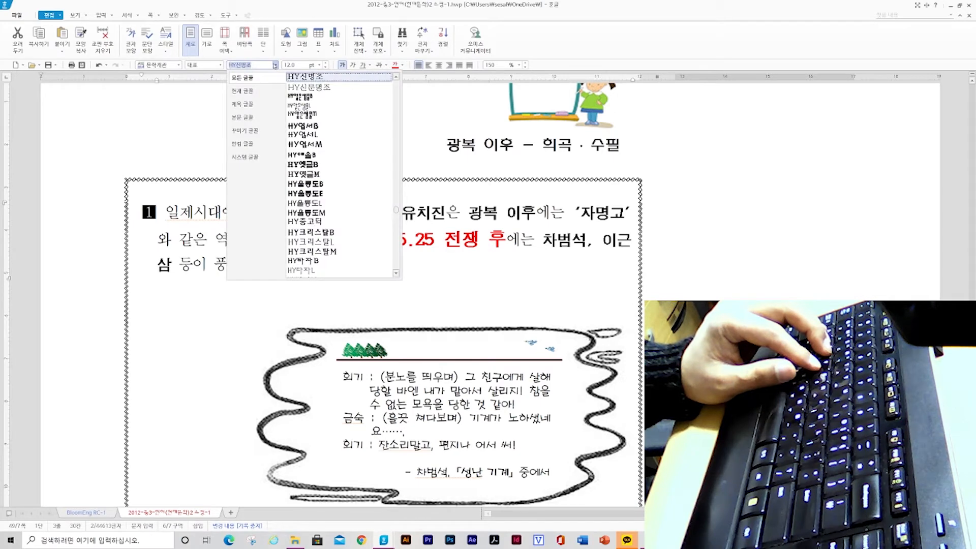
{"action": "left_click", "coordinate": [267, 65]}
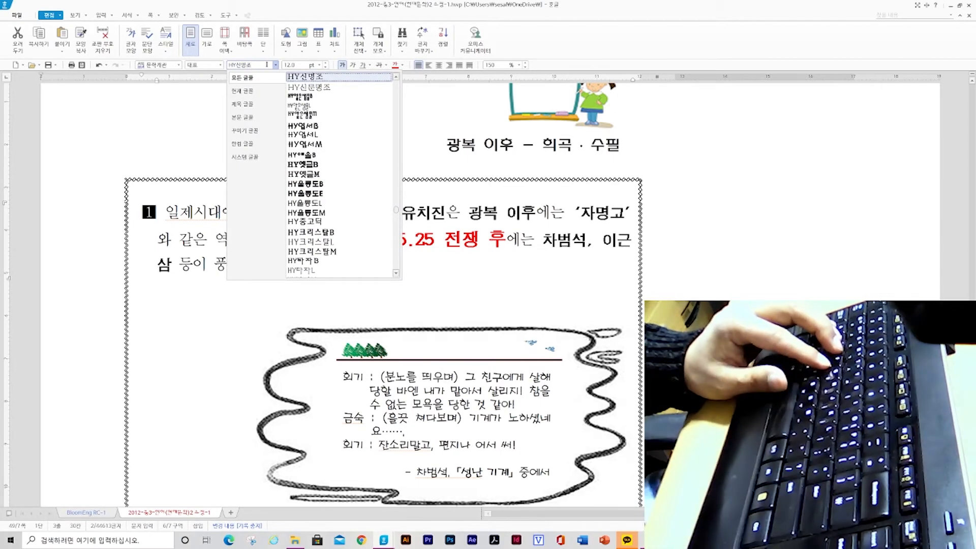
{"action": "left_click_drag", "start_coordinate": [267, 65], "coordinate": [227, 66]}
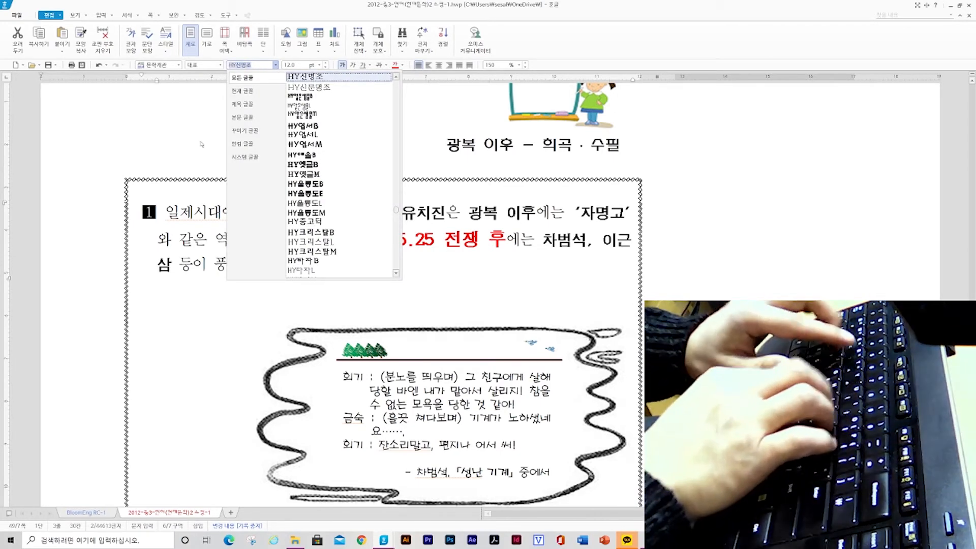
{"action": "type", "text": "고딕체"}
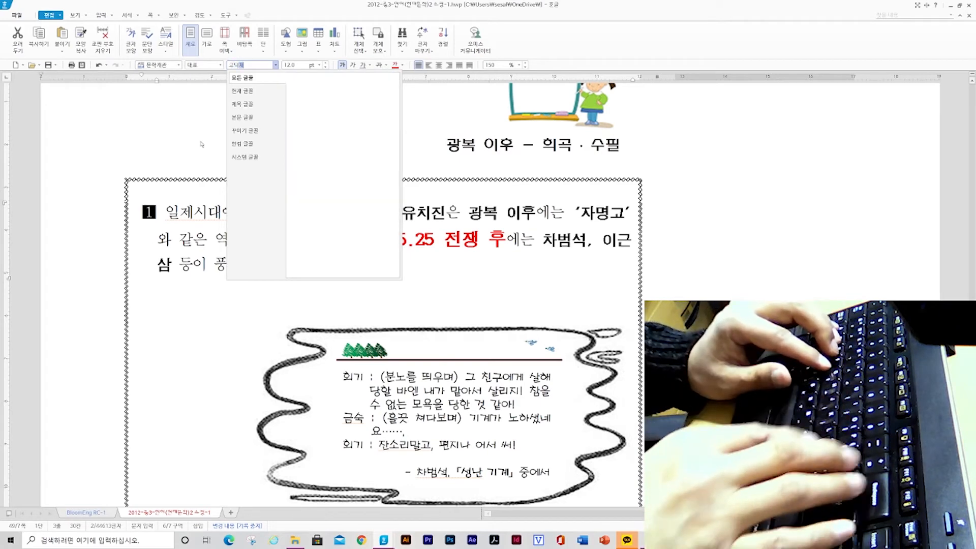
{"action": "key", "text": "BackSpace"}
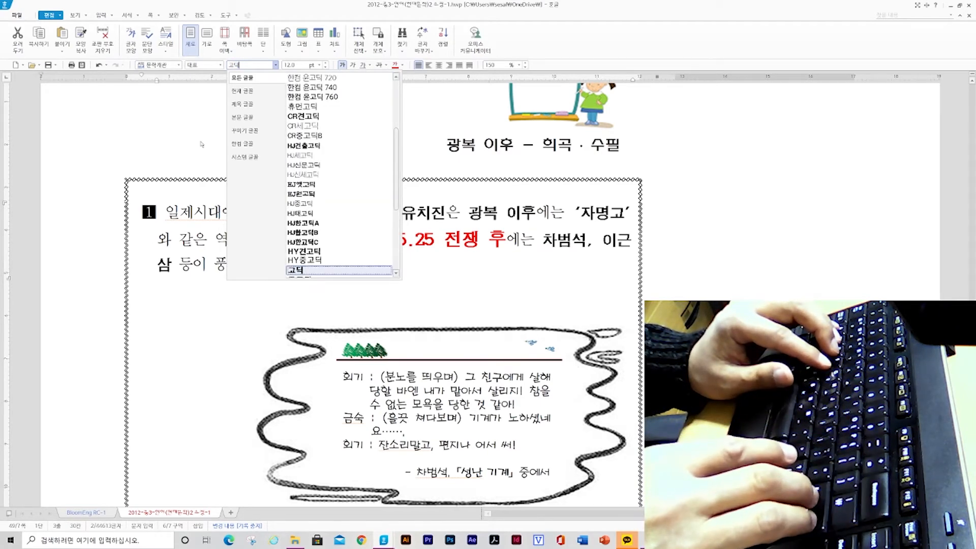
{"action": "key", "text": "Return"}
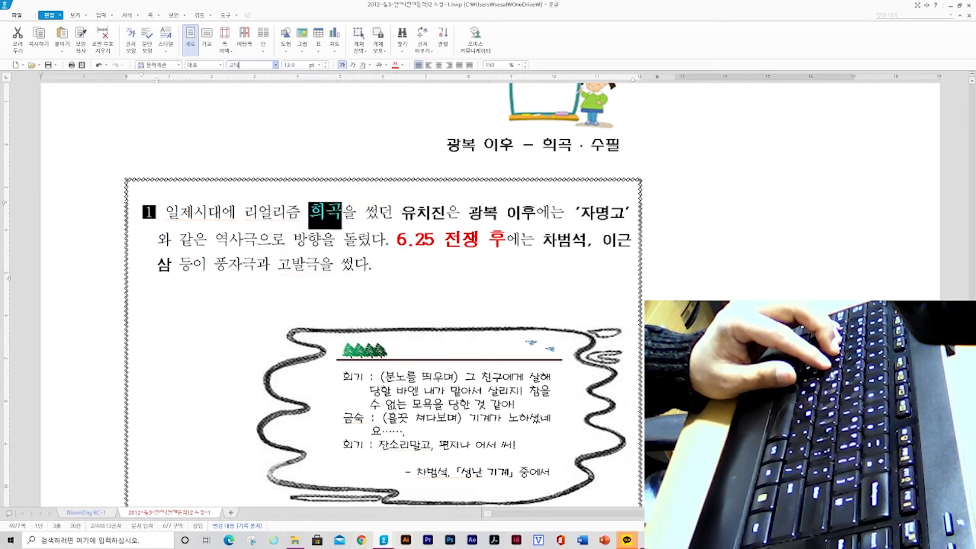
{"action": "left_click", "coordinate": [329, 214]}
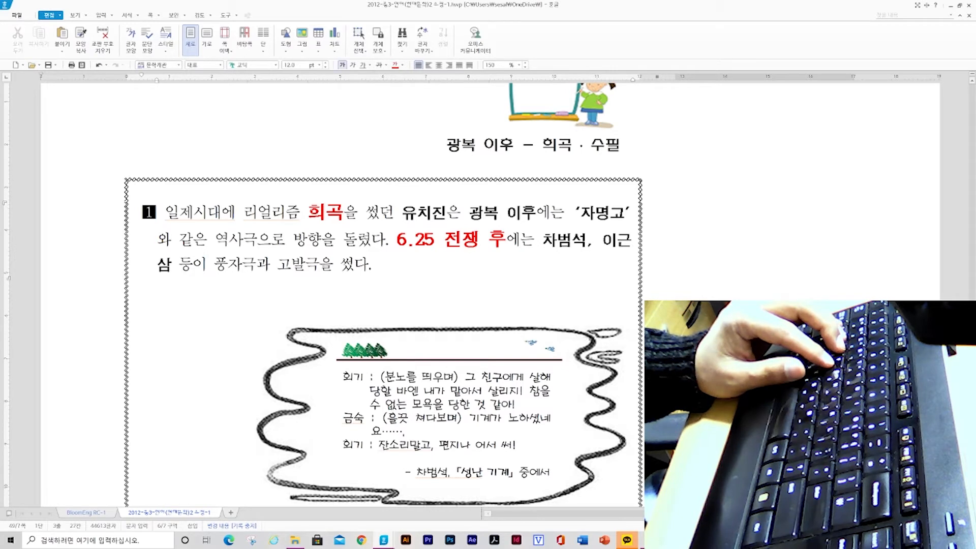
Copy the character shape of the word 희곡 with Format Copy
{"action": "left_click", "coordinate": [344, 213]}
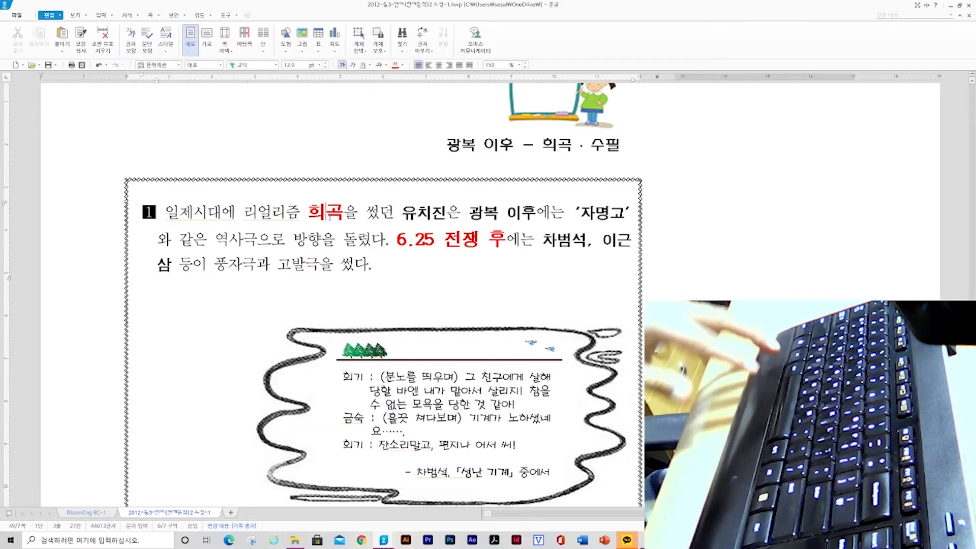
{"action": "key", "text": "alt+c"}
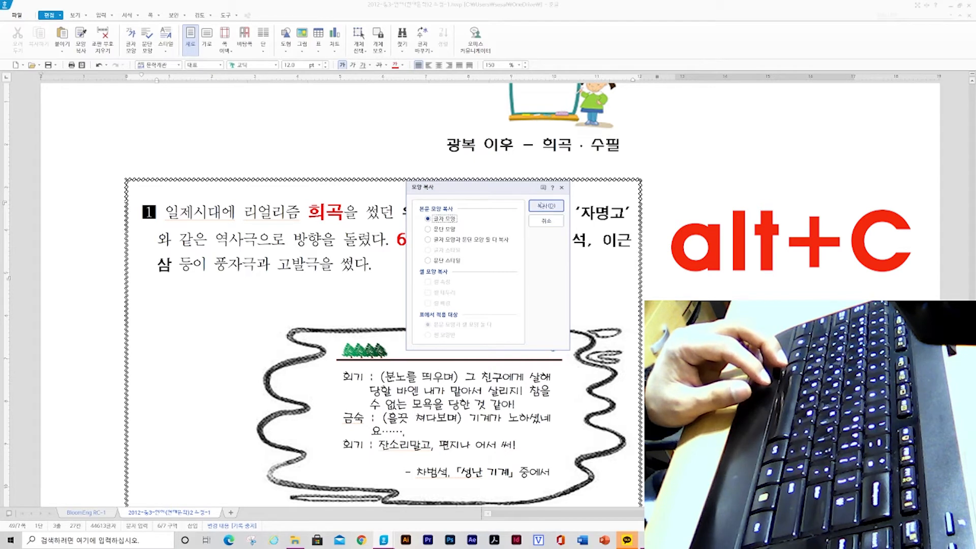
{"action": "left_click", "coordinate": [546, 206]}
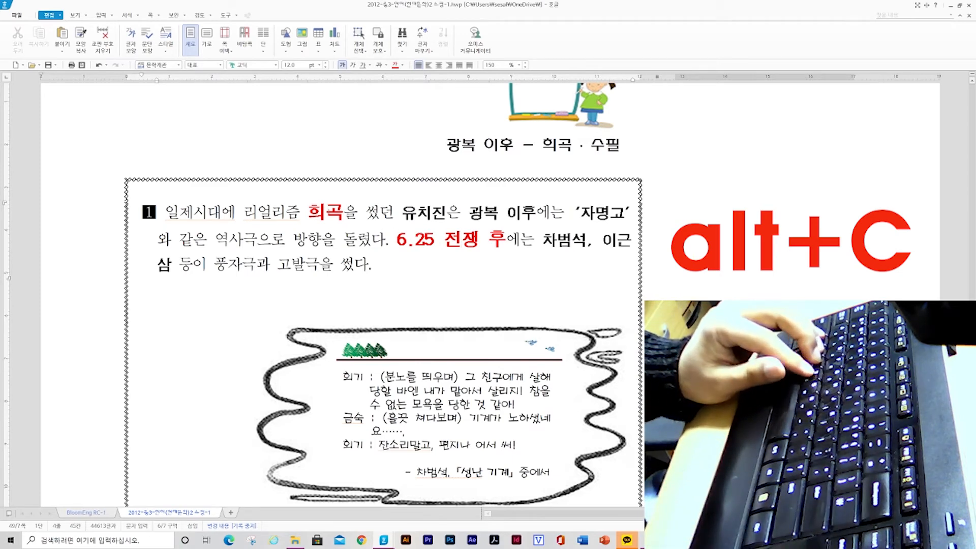
{"action": "double_click", "coordinate": [331, 212]}
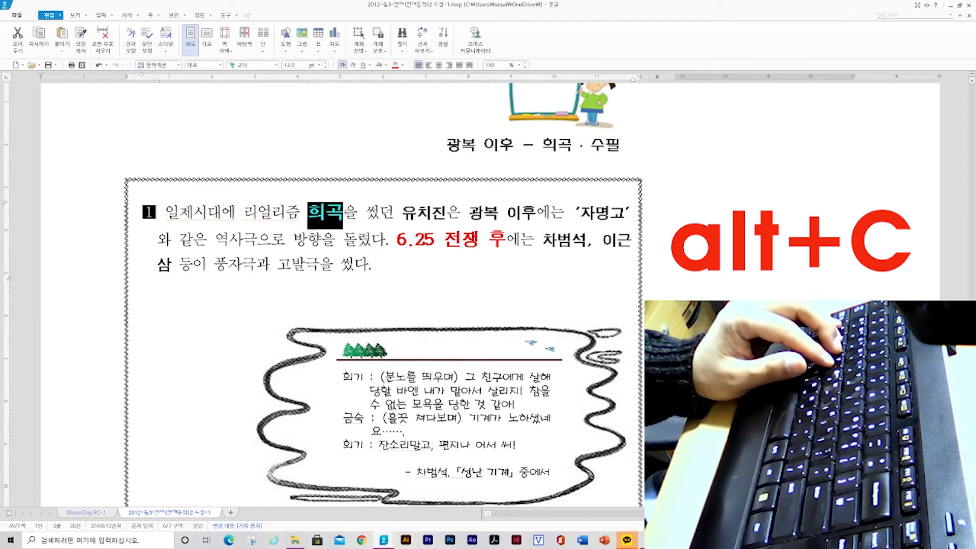
{"action": "key", "text": "alt+c"}
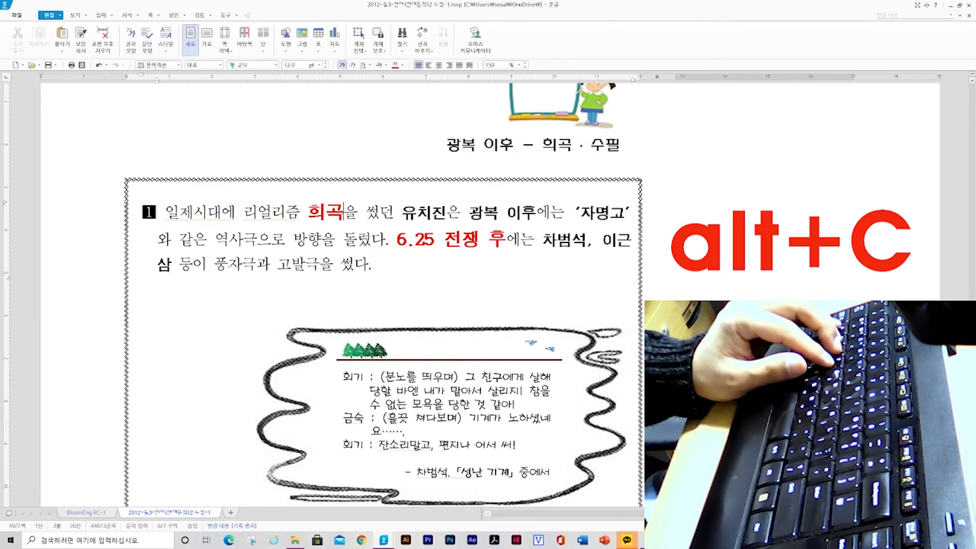
Apply the copied character shape to the word 유치진
{"action": "left_click", "coordinate": [402, 213]}
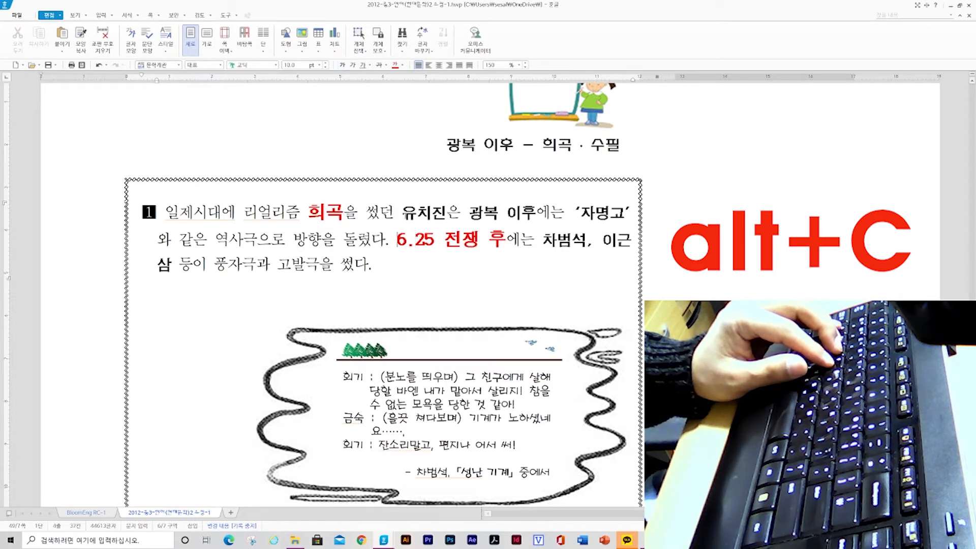
{"action": "key", "text": "shift+Right"}
{"action": "key", "text": "shift+Right"}
{"action": "key", "text": "shift+Right"}
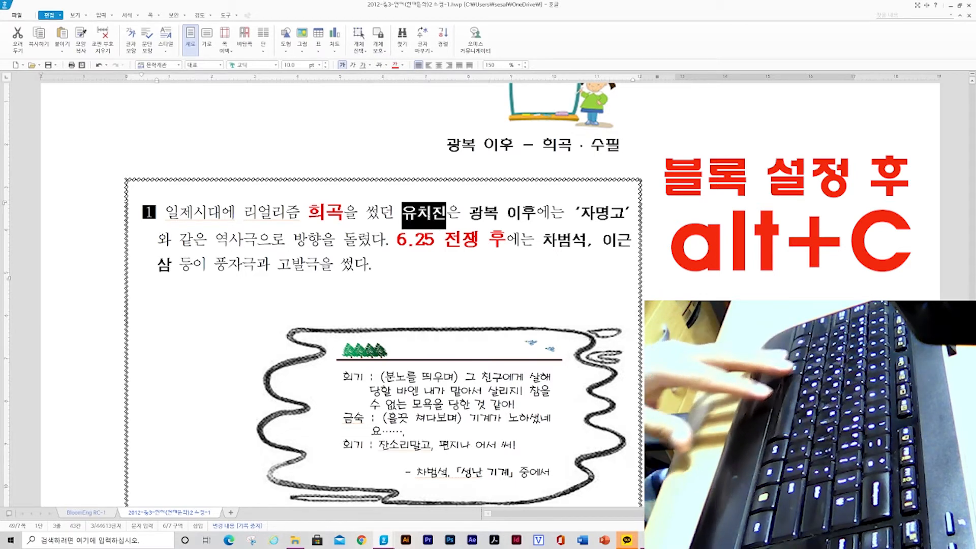
{"action": "key", "text": "alt+c"}
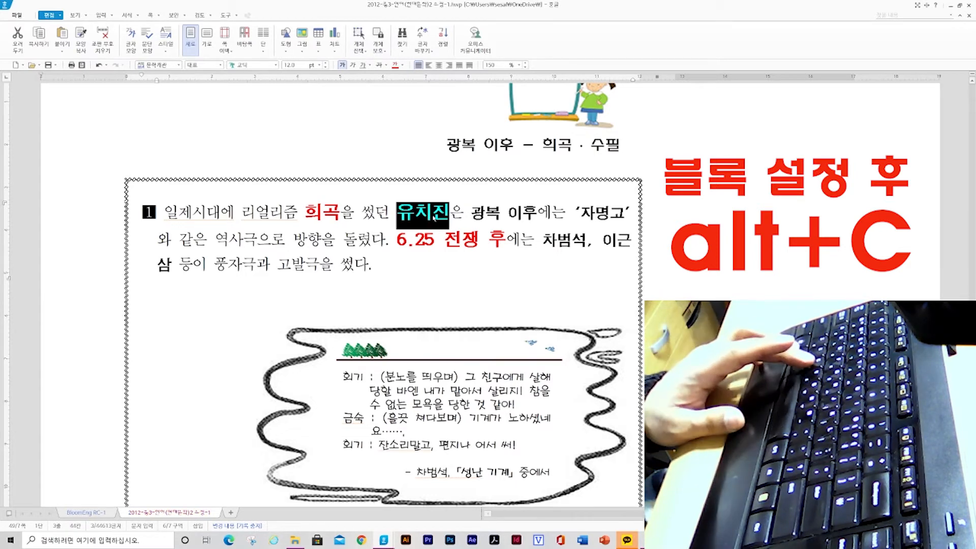
{"action": "left_click", "coordinate": [429, 218]}
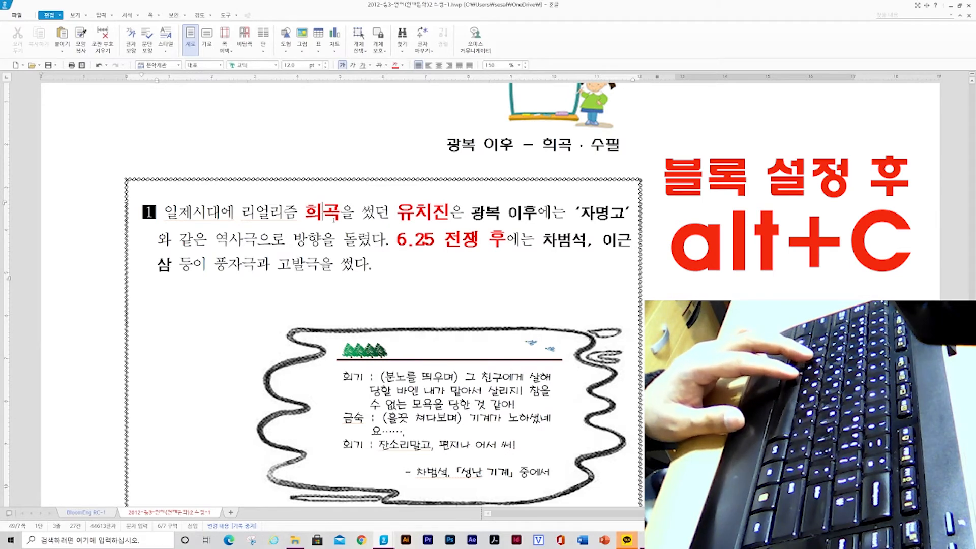
Copy the character shape of 유치진 with Format Copy and apply it to 광복 이후
{"action": "key", "text": "alt+c"}
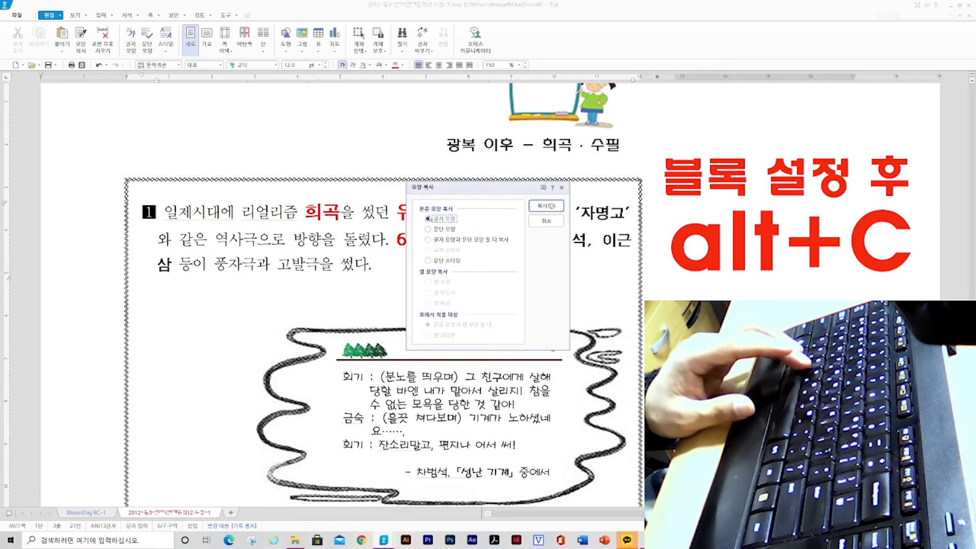
{"action": "left_click", "coordinate": [546, 206]}
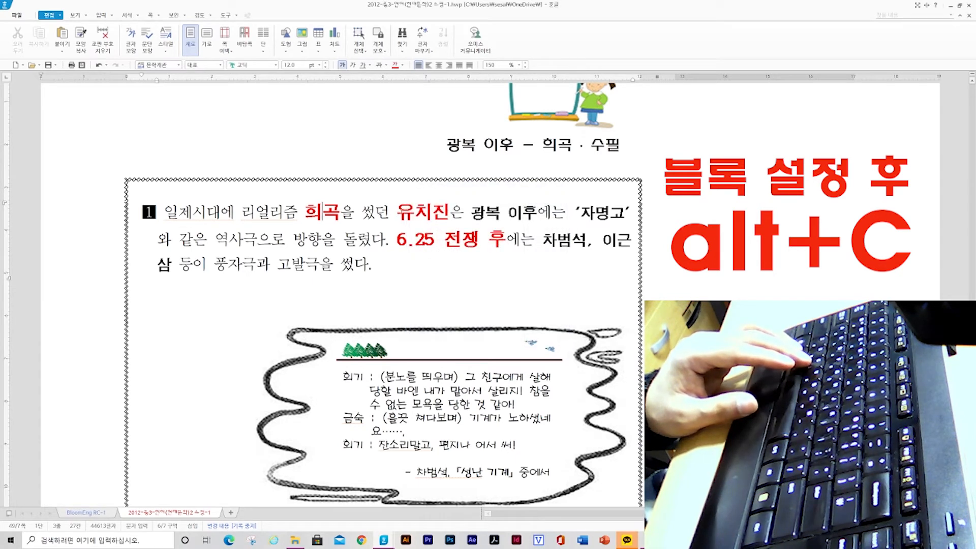
{"action": "left_click_drag", "start_coordinate": [471, 212], "coordinate": [536, 212]}
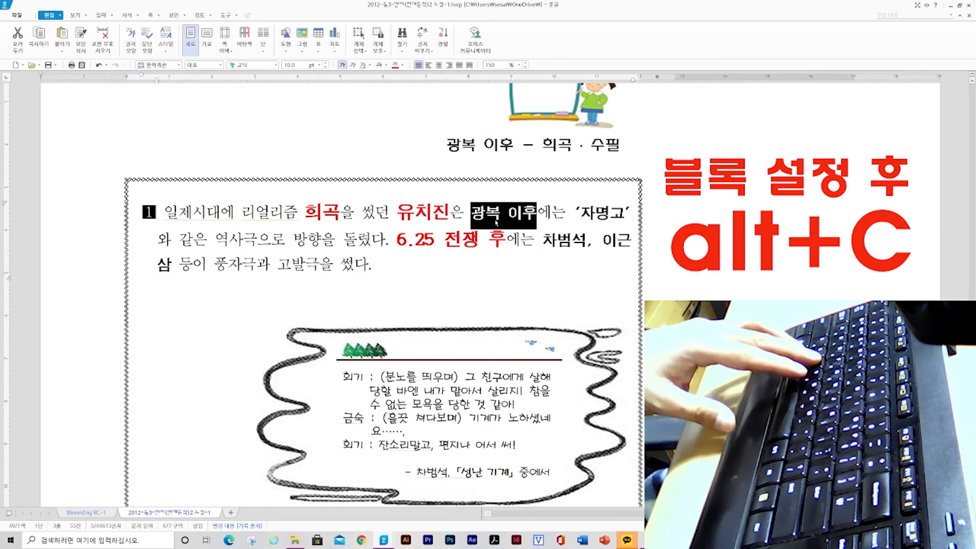
{"action": "key", "text": "alt+c"}
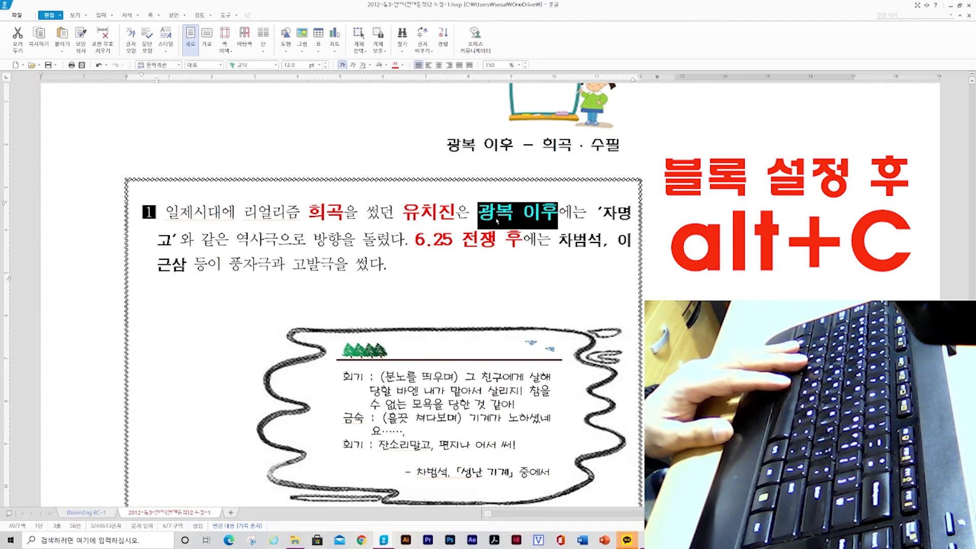
{"action": "left_click", "coordinate": [496, 217]}
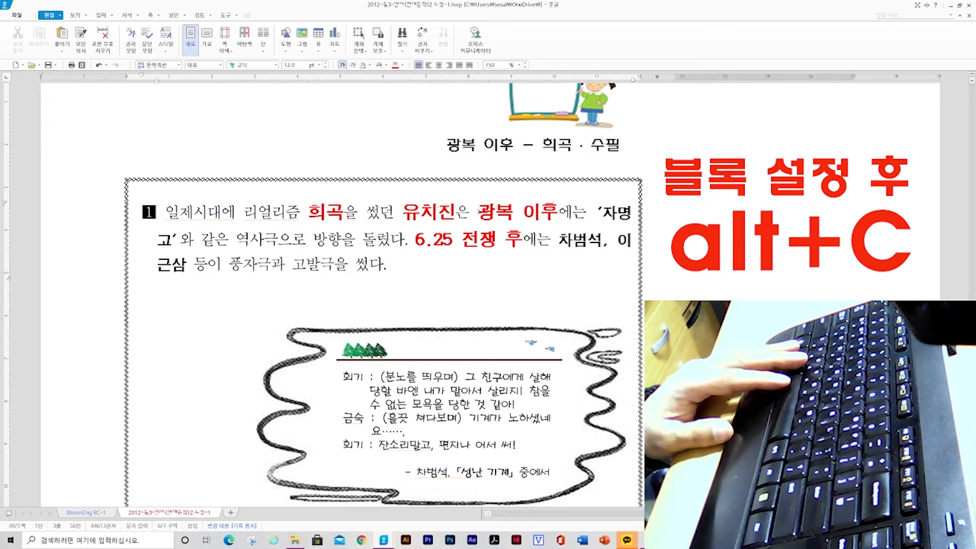
Apply the copied character shape to the word 역사극
{"action": "left_click_drag", "start_coordinate": [477, 213], "coordinate": [558, 216]}
{"action": "left_click", "coordinate": [549, 213]}
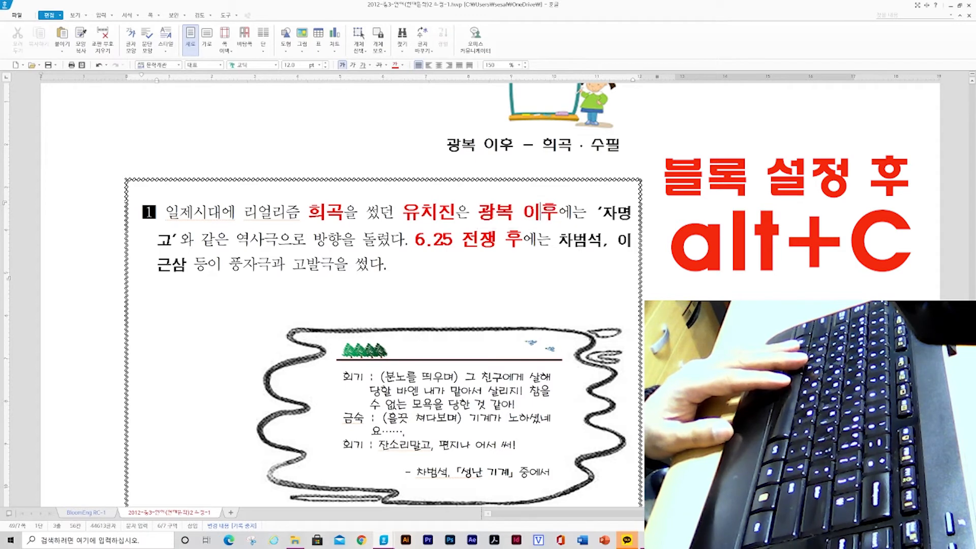
{"action": "left_click_drag", "start_coordinate": [237, 239], "coordinate": [279, 243]}
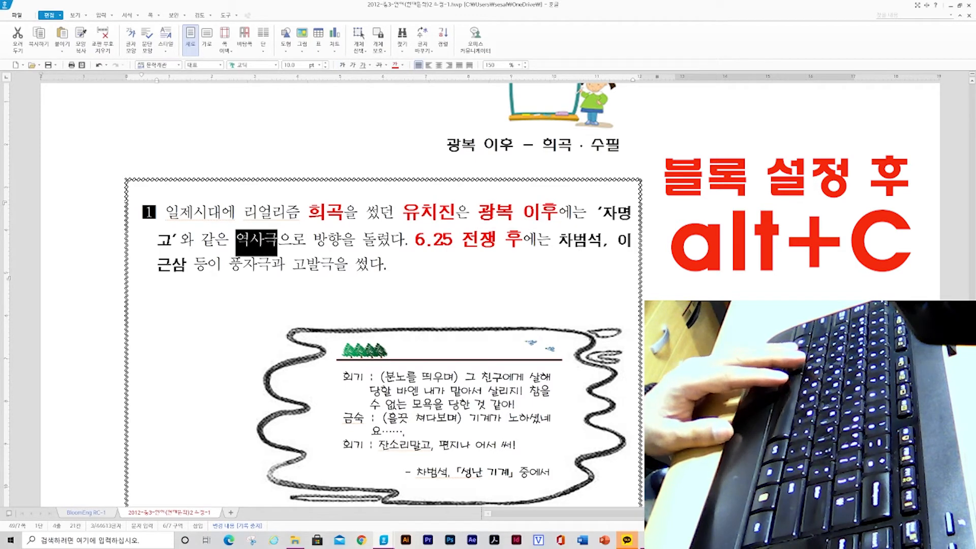
{"action": "key", "text": "alt+c"}
{"action": "left_click", "coordinate": [395, 311]}
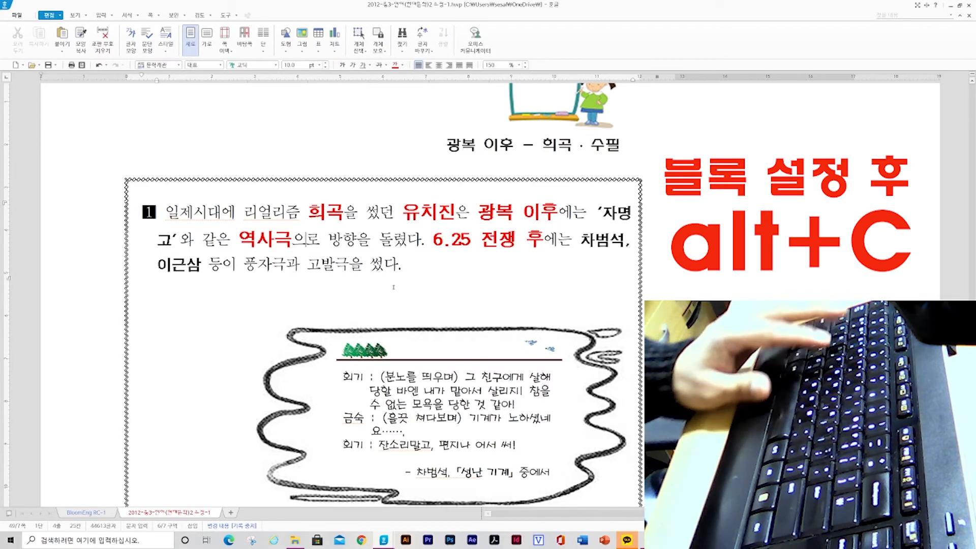
Try to apply the copied character shape to the dialogue text inside the quotation box
{"action": "scroll", "coordinate": [394, 311], "scroll_direction": "down", "scroll_amount": 5}
{"action": "scroll", "coordinate": [395, 311], "scroll_direction": "up", "scroll_amount": 1}
{"action": "left_click", "coordinate": [388, 196]}
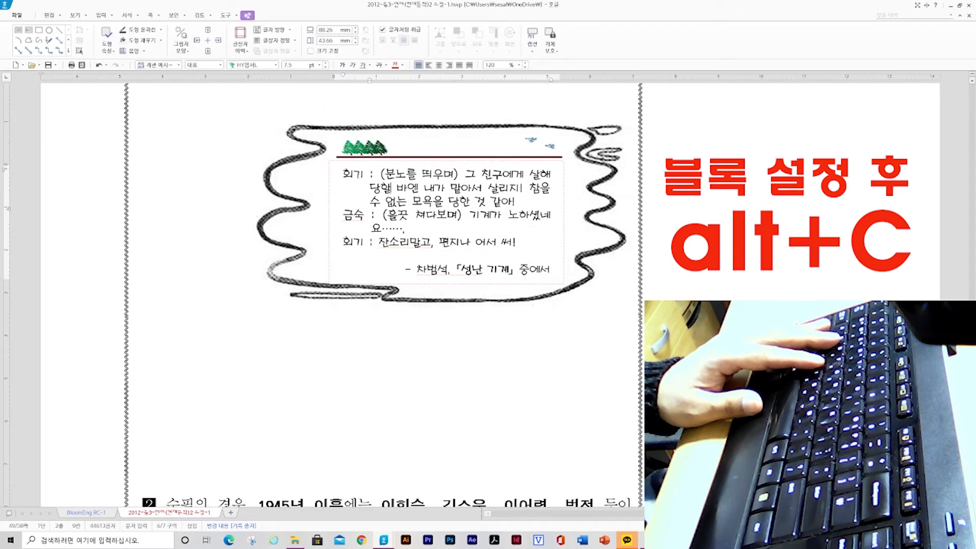
{"action": "left_click_drag", "start_coordinate": [343, 174], "coordinate": [498, 242]}
{"action": "key", "text": "alt+c"}
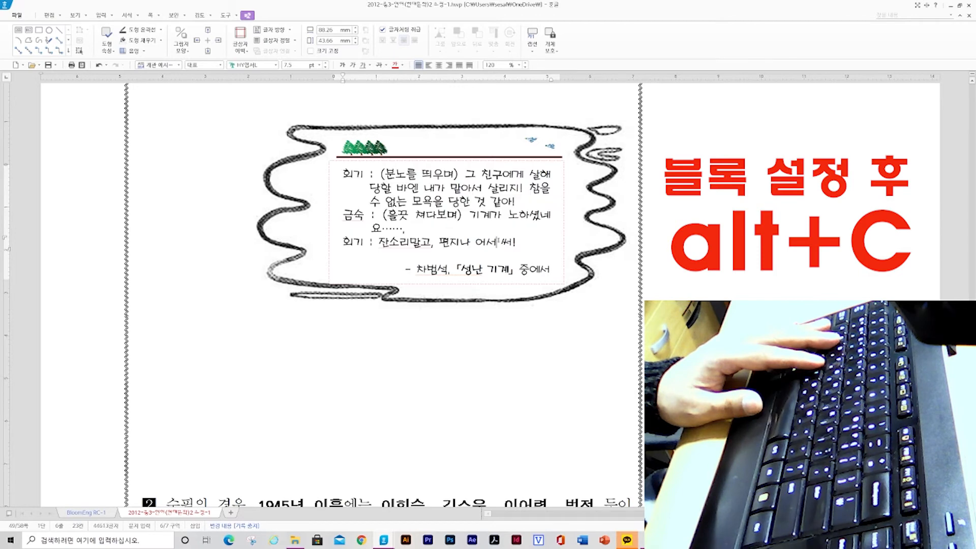
Examine the text inside the quotation boxes below the paragraphs
{"action": "scroll", "coordinate": [427, 294], "scroll_direction": "down", "scroll_amount": 7}
{"action": "left_click", "coordinate": [427, 293]}
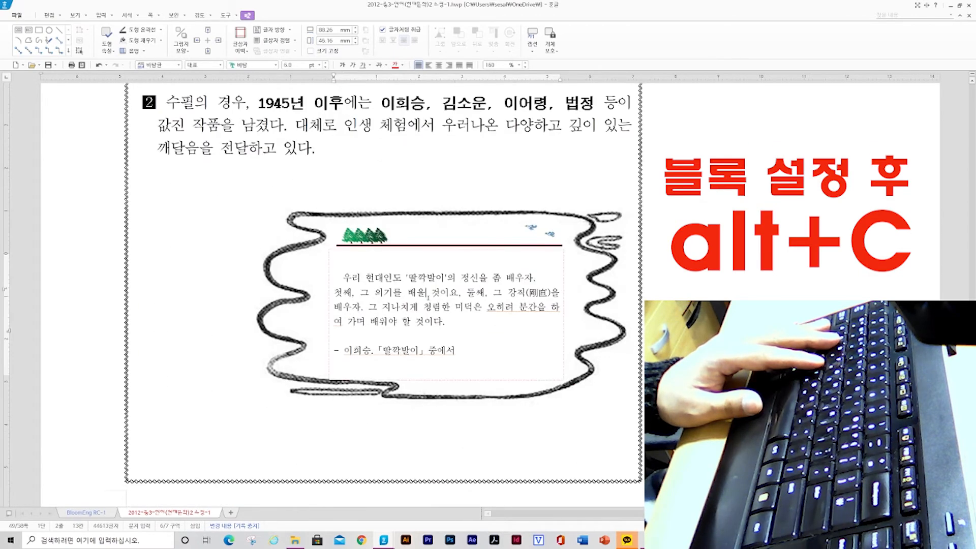
{"action": "scroll", "coordinate": [379, 295], "scroll_direction": "up", "scroll_amount": 7}
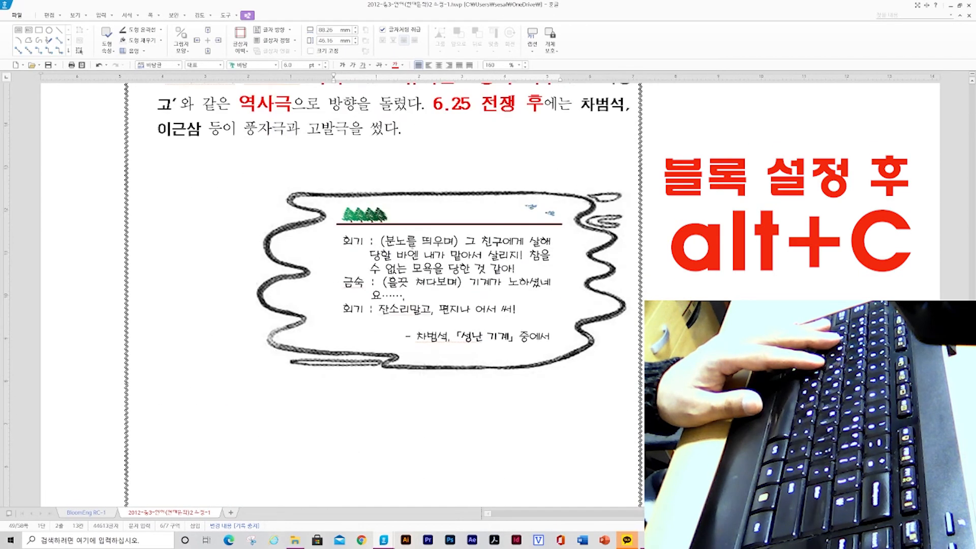
{"action": "left_click", "coordinate": [416, 242]}
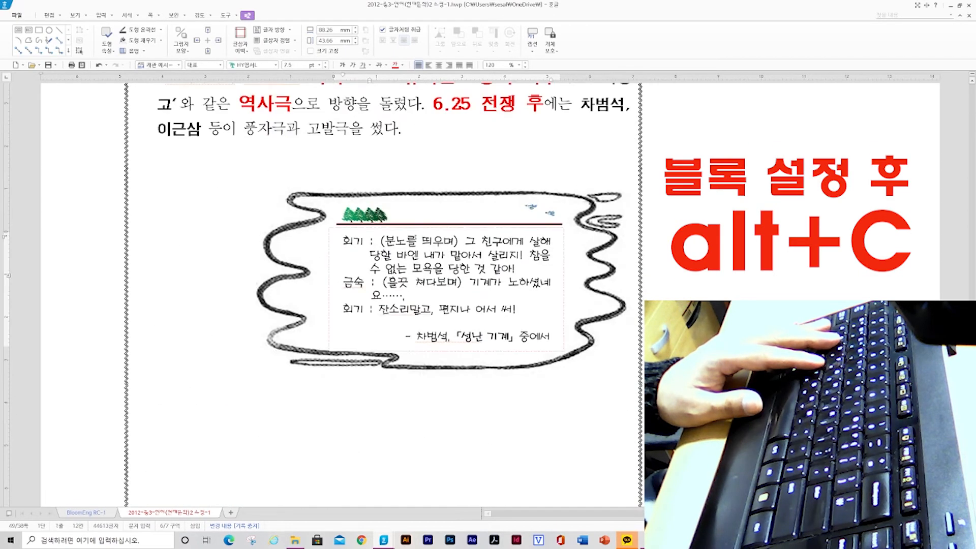
{"action": "left_click", "coordinate": [435, 337]}
{"action": "left_click", "coordinate": [438, 309]}
{"action": "left_click", "coordinate": [450, 336]}
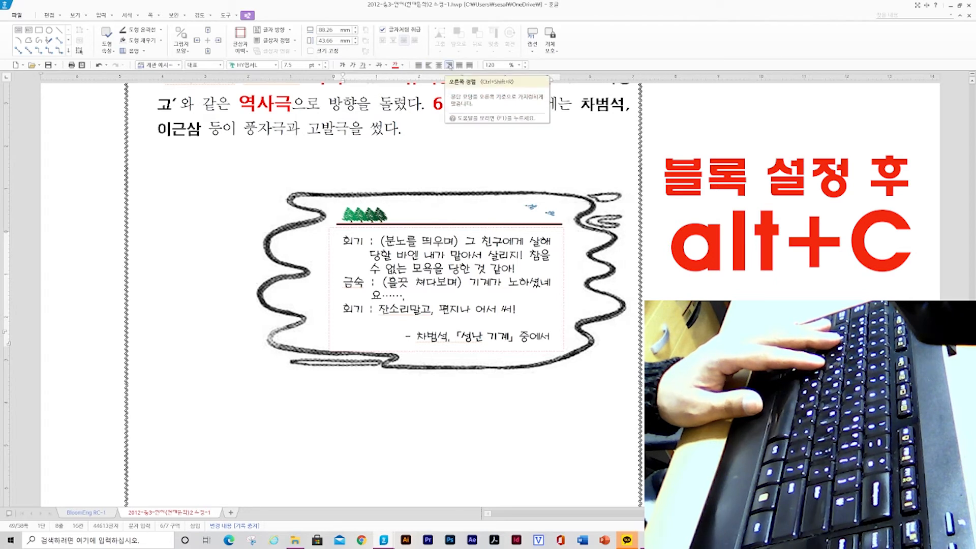
{"action": "left_click", "coordinate": [457, 254]}
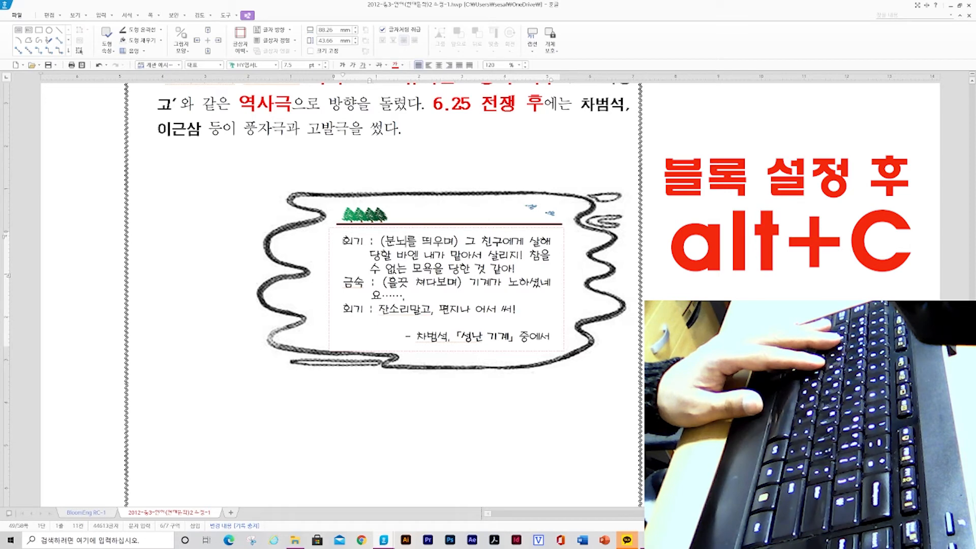
{"action": "left_click", "coordinate": [460, 309]}
{"action": "left_click", "coordinate": [444, 268]}
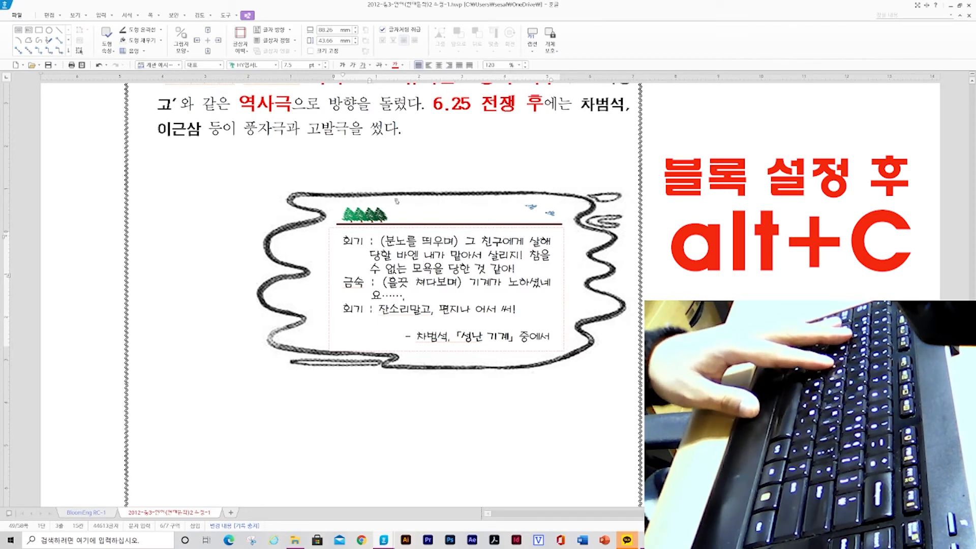
{"action": "scroll", "coordinate": [426, 262], "scroll_direction": "down", "scroll_amount": 3}
{"action": "scroll", "coordinate": [426, 261], "scroll_direction": "down", "scroll_amount": 3}
{"action": "scroll", "coordinate": [425, 252], "scroll_direction": "up", "scroll_amount": 4}
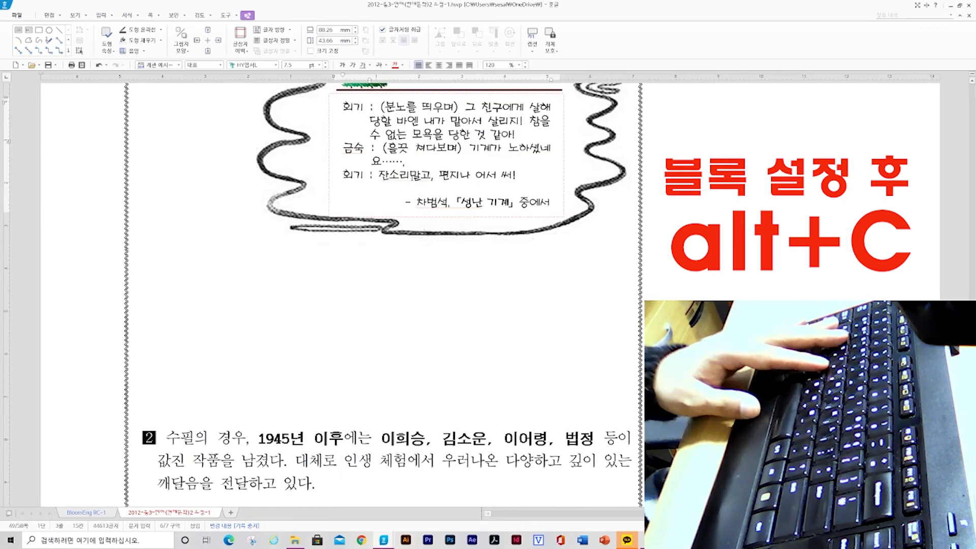
{"action": "left_click", "coordinate": [422, 173]}
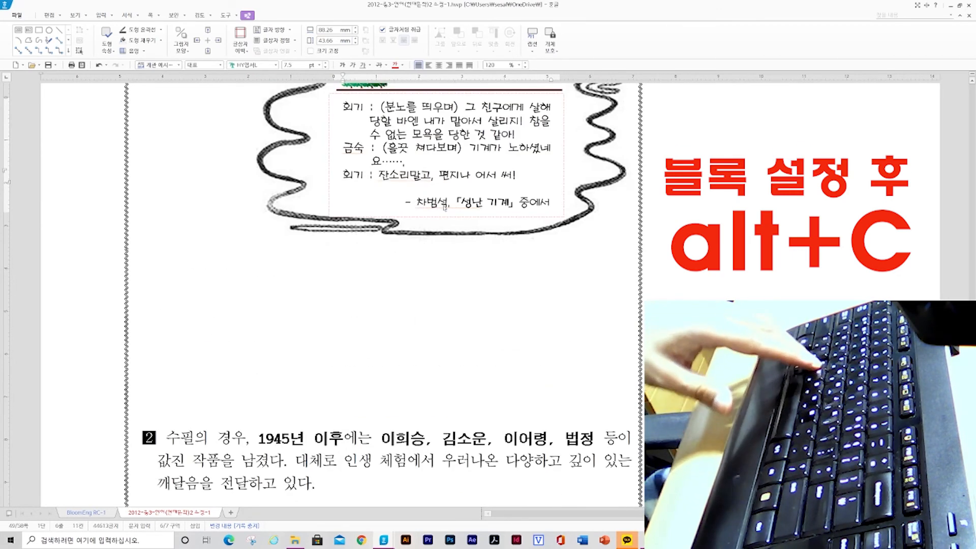
Copy the character shape of the first quotation box's dialogue and apply it to all text in the 딸깍발이 quotation box
{"action": "key", "text": "alt+c"}
{"action": "left_click", "coordinate": [544, 205]}
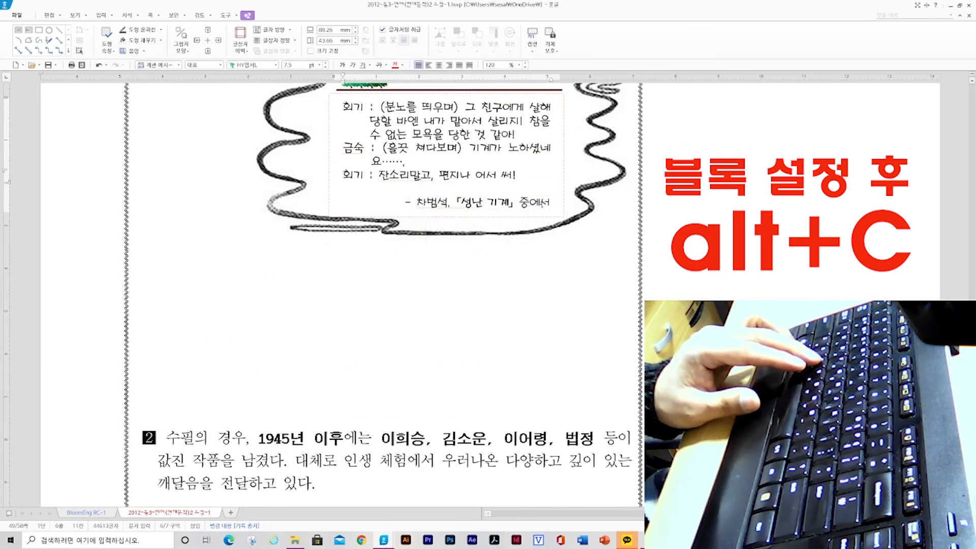
{"action": "scroll", "coordinate": [449, 379], "scroll_direction": "down", "scroll_amount": 5}
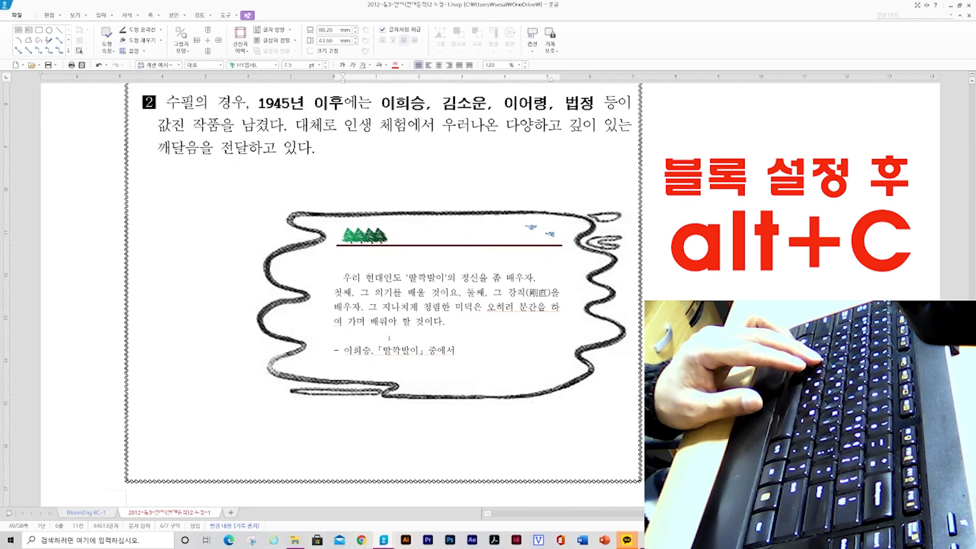
{"action": "left_click", "coordinate": [378, 314]}
{"action": "key", "text": "ctrl+a"}
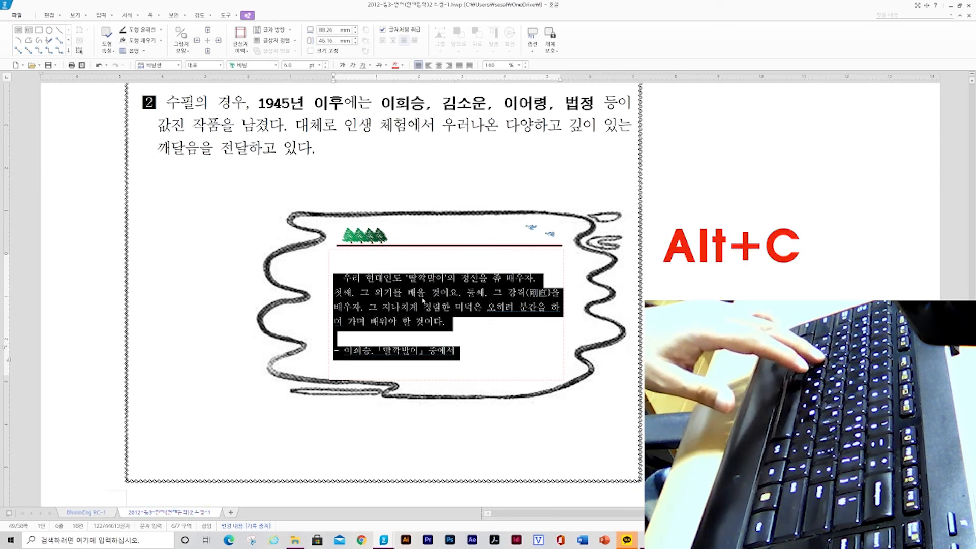
{"action": "key", "text": "alt+c"}
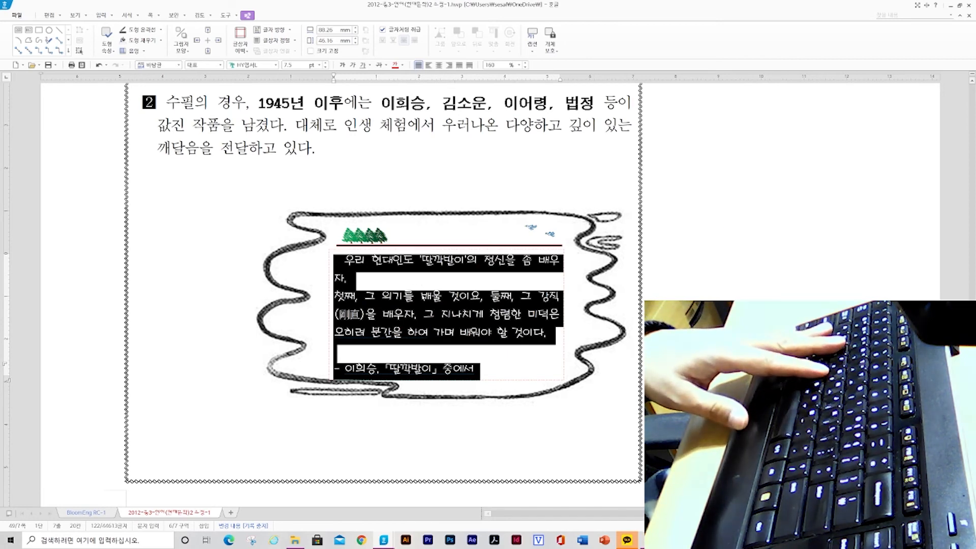
{"action": "left_click", "coordinate": [429, 296]}
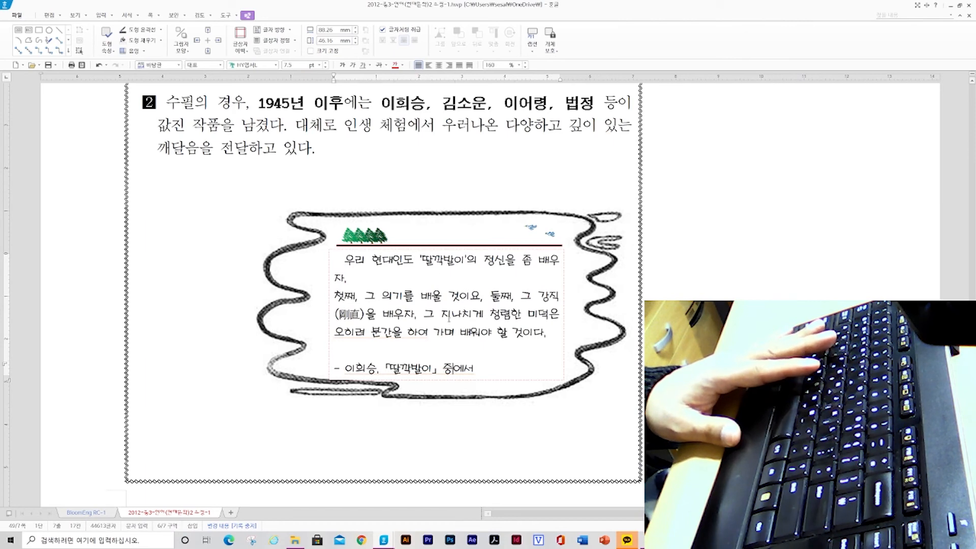
Right-align the source line 이희승, 「딸깍발이」 중에서 inside the quotation box
{"action": "key", "text": "ctrl+shift+r"}
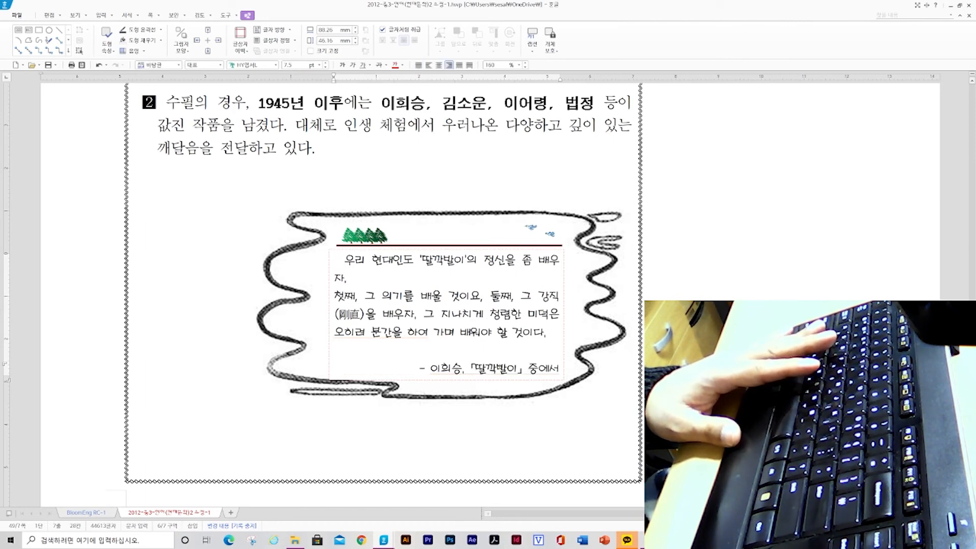
{"action": "left_click", "coordinate": [500, 375]}
{"action": "left_click", "coordinate": [485, 127]}
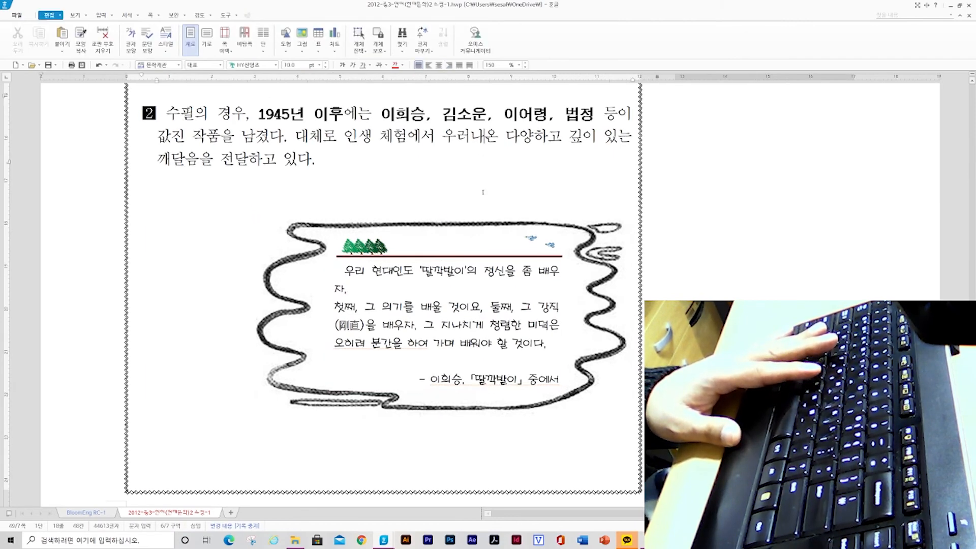
{"action": "scroll", "coordinate": [483, 193], "scroll_direction": "up", "scroll_amount": 8}
{"action": "scroll", "coordinate": [486, 315], "scroll_direction": "down", "scroll_amount": 3}
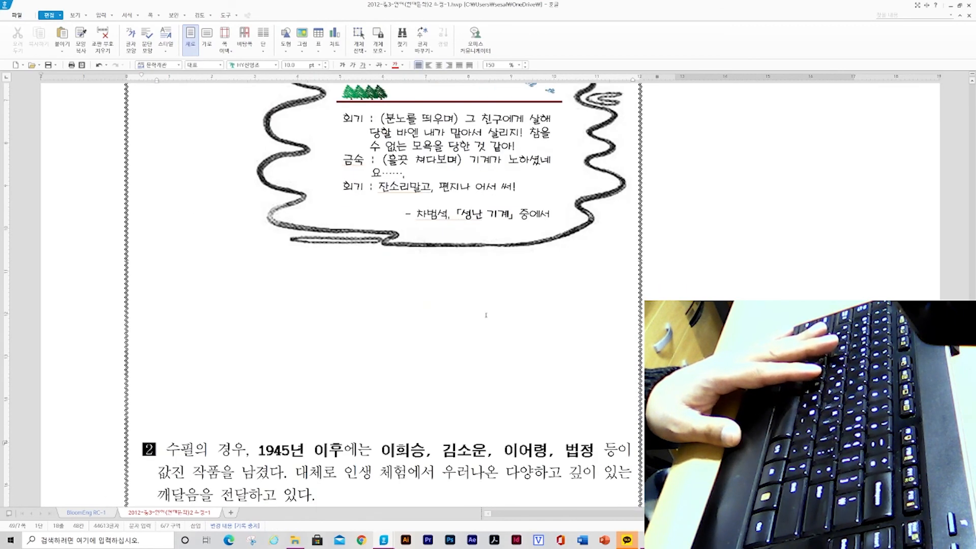
{"action": "scroll", "coordinate": [486, 315], "scroll_direction": "down", "scroll_amount": 5}
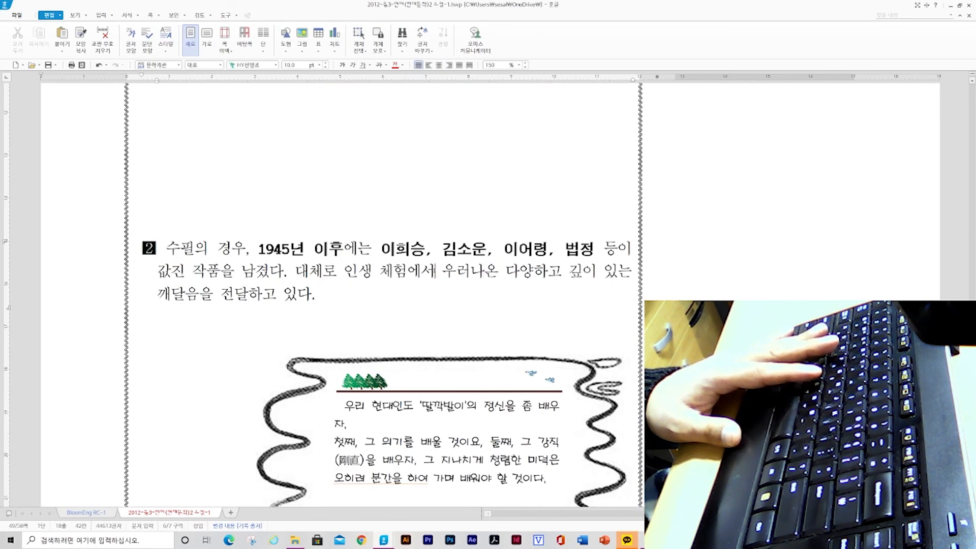
{"action": "scroll", "coordinate": [381, 295], "scroll_direction": "down", "scroll_amount": 3}
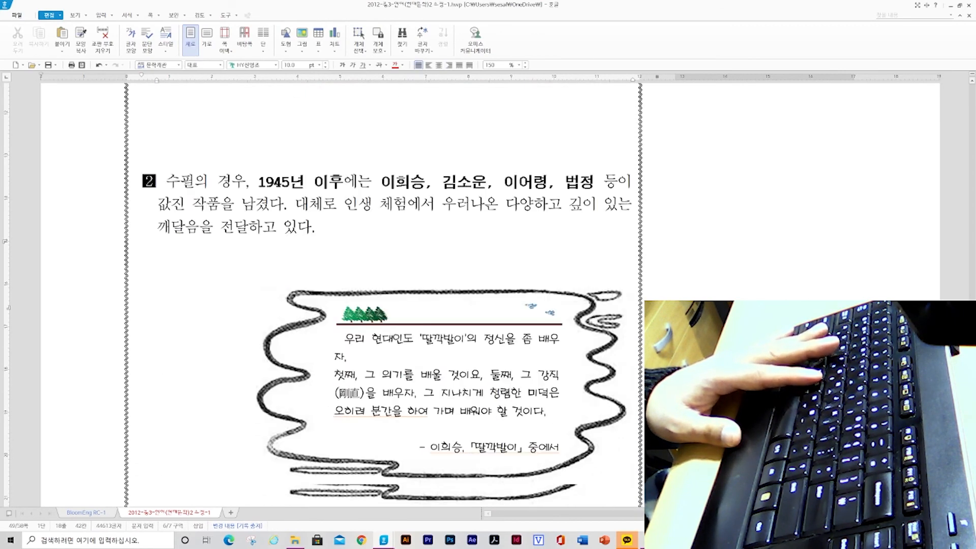
{"action": "left_click", "coordinate": [461, 310]}
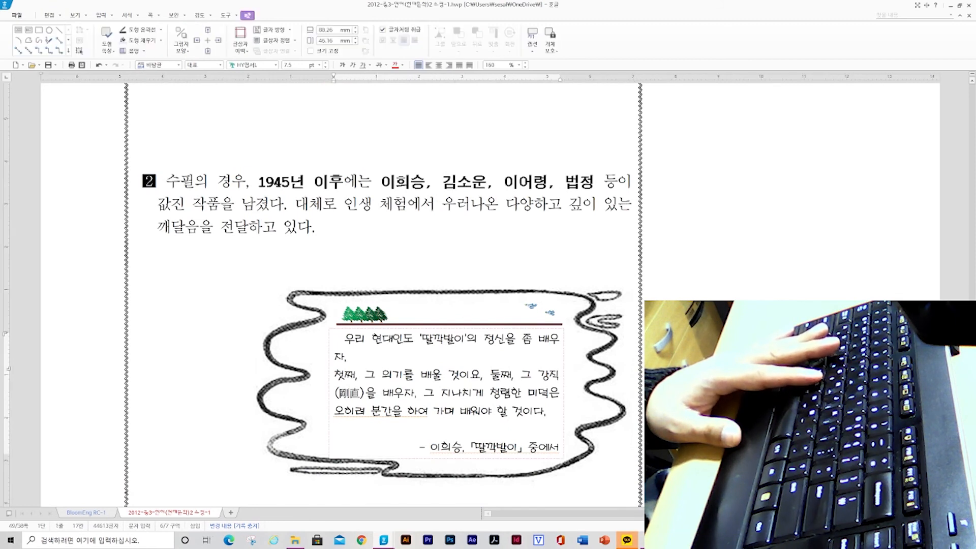